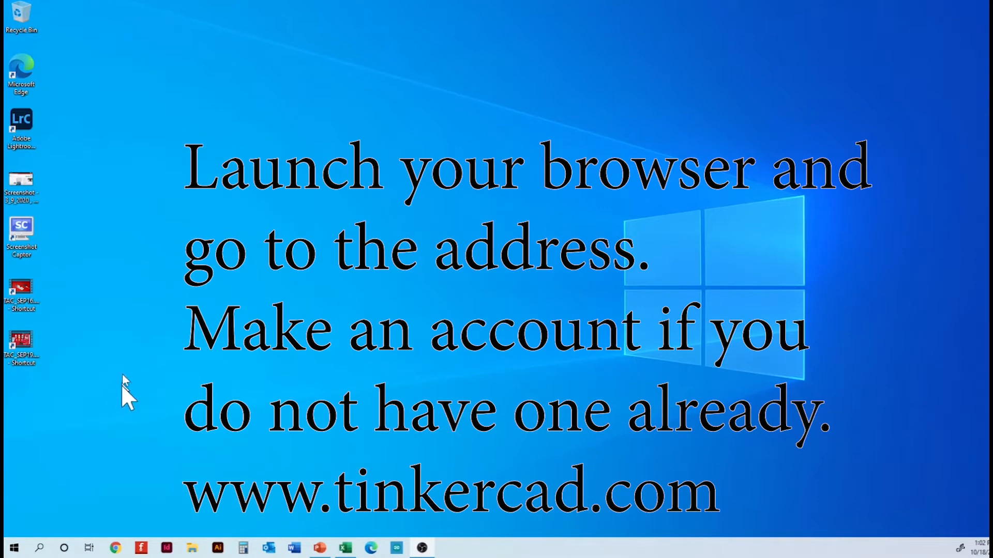
- Open the Chrome browser and go to tinkercad.com
click(115, 548)
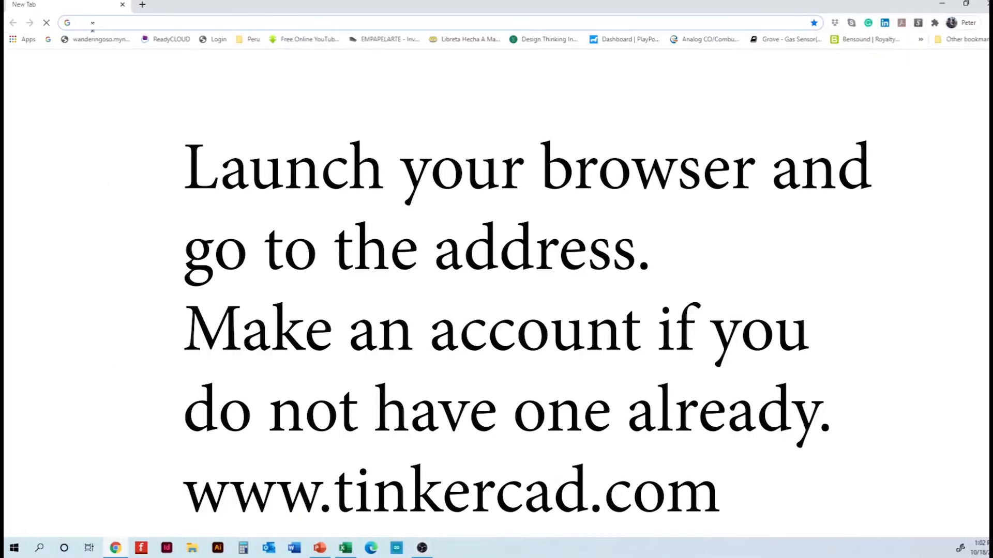
click(93, 22)
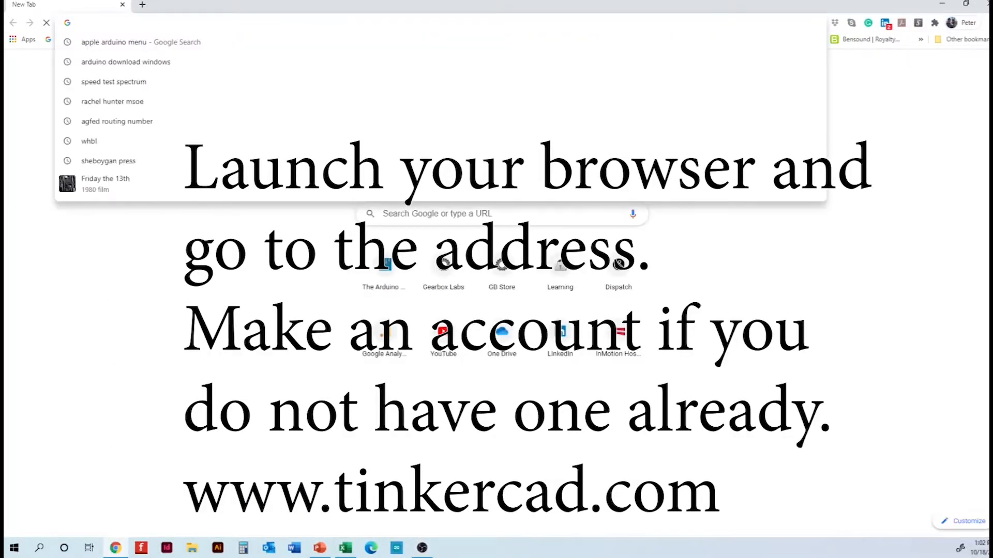
text(ti)
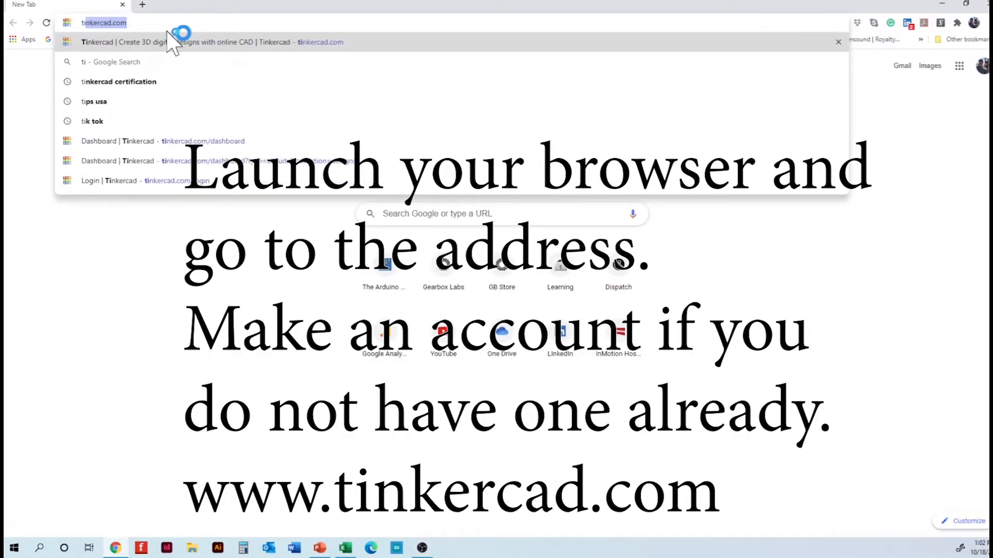
click(156, 40)
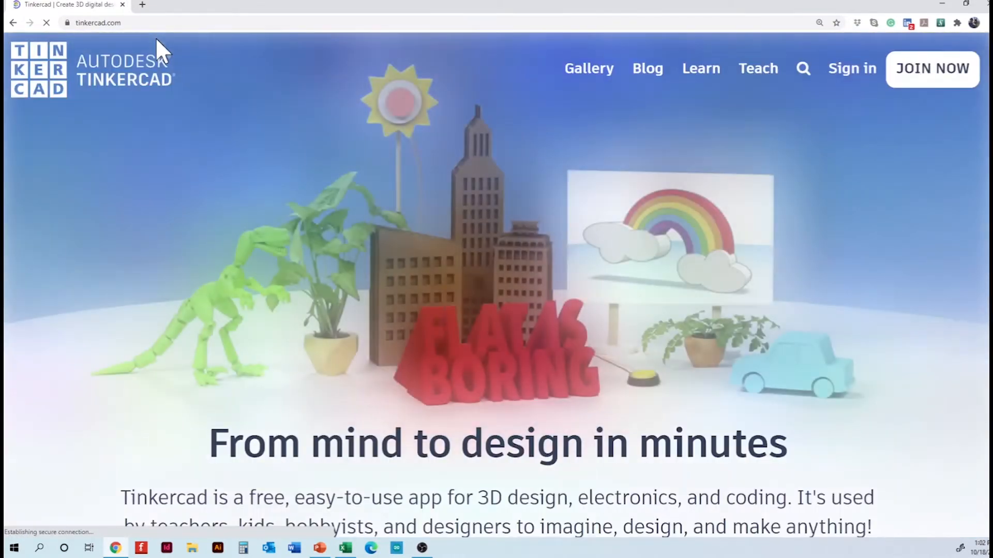
- Sign in to the Tinkercad account through the Email or Username option with the saved credentials
click(851, 77)
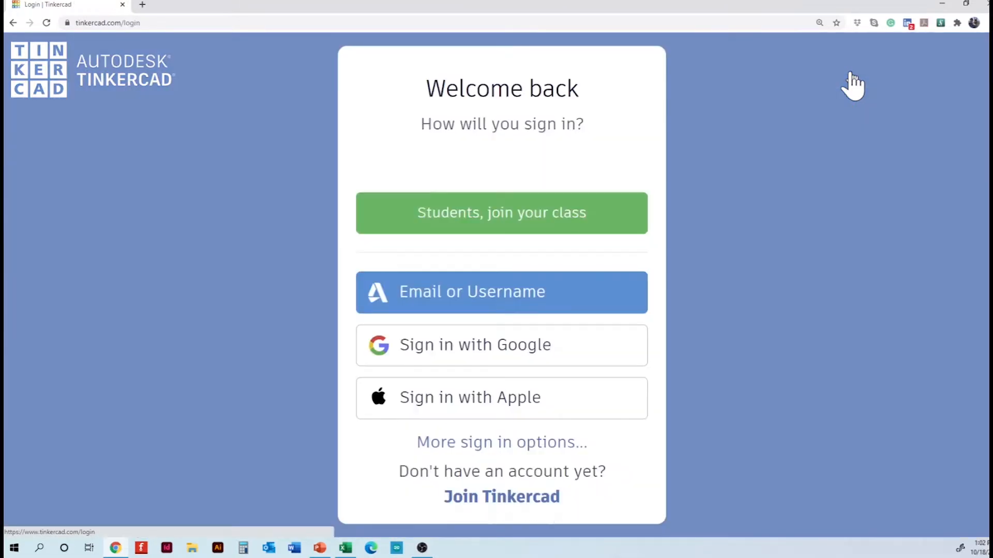
click(491, 305)
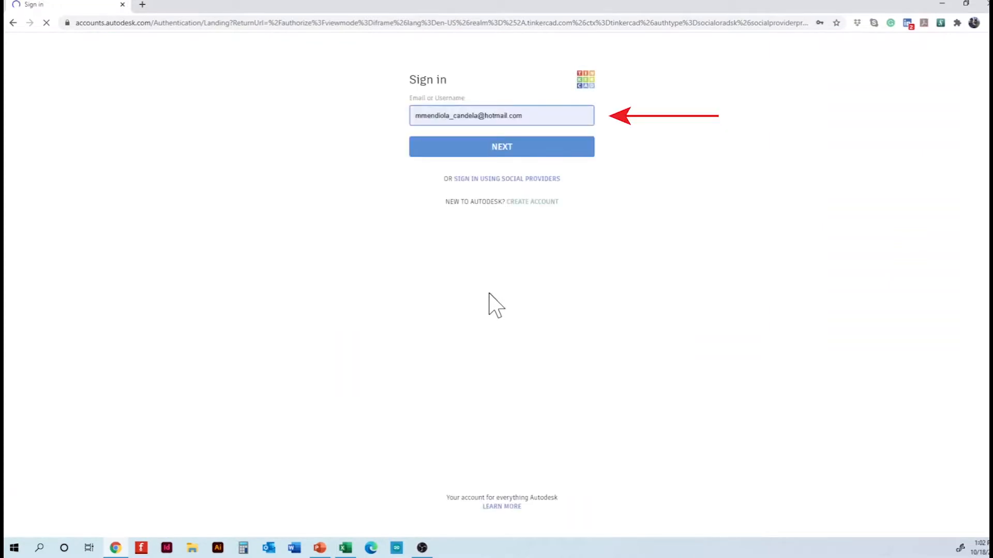
click(474, 148)
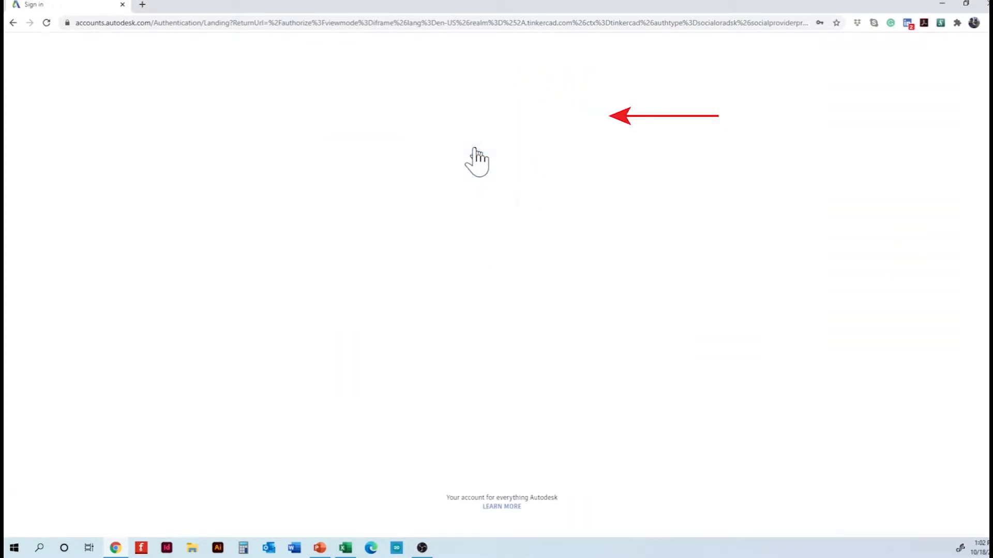
click(473, 199)
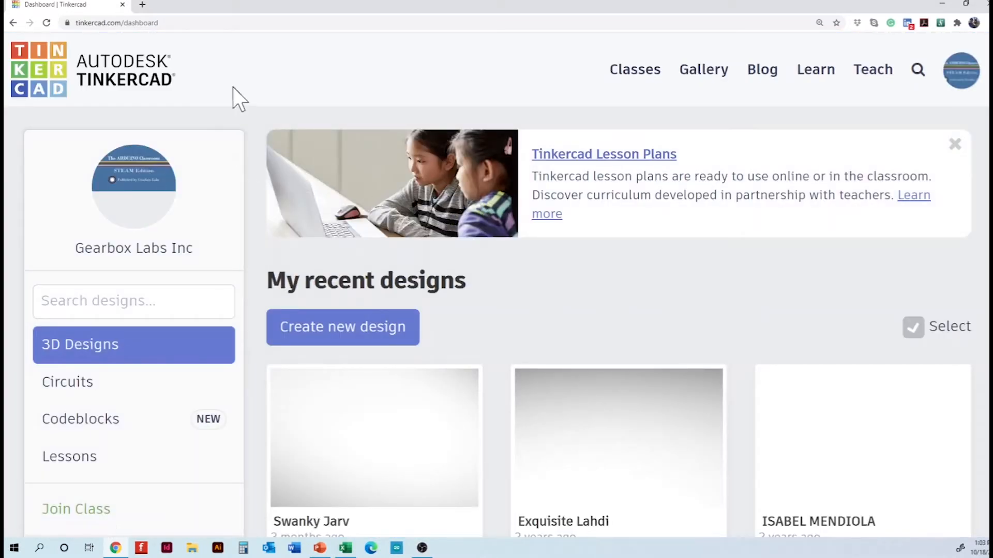
- Create a new circuit in the Circuits section of the dashboard
scroll(233, 87, down, 1)
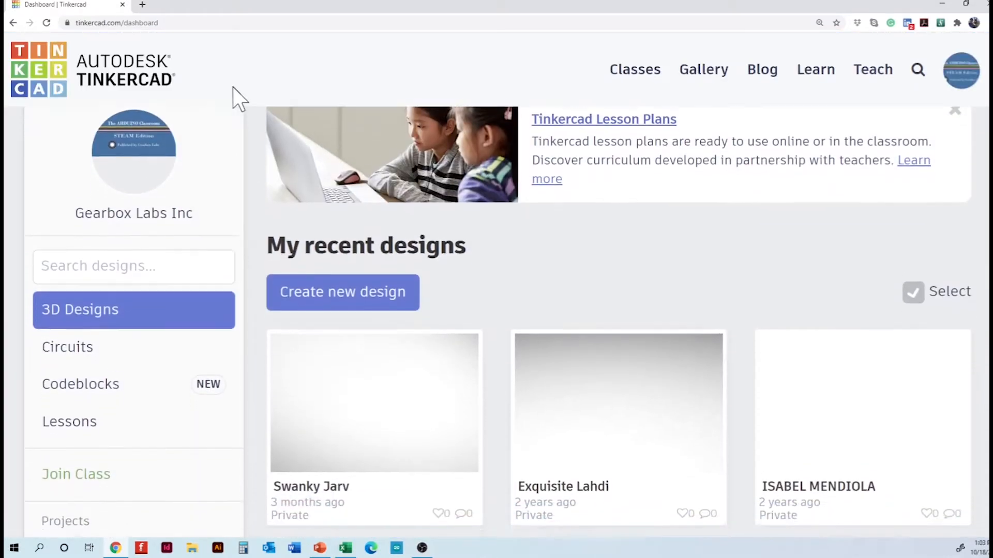
click(77, 341)
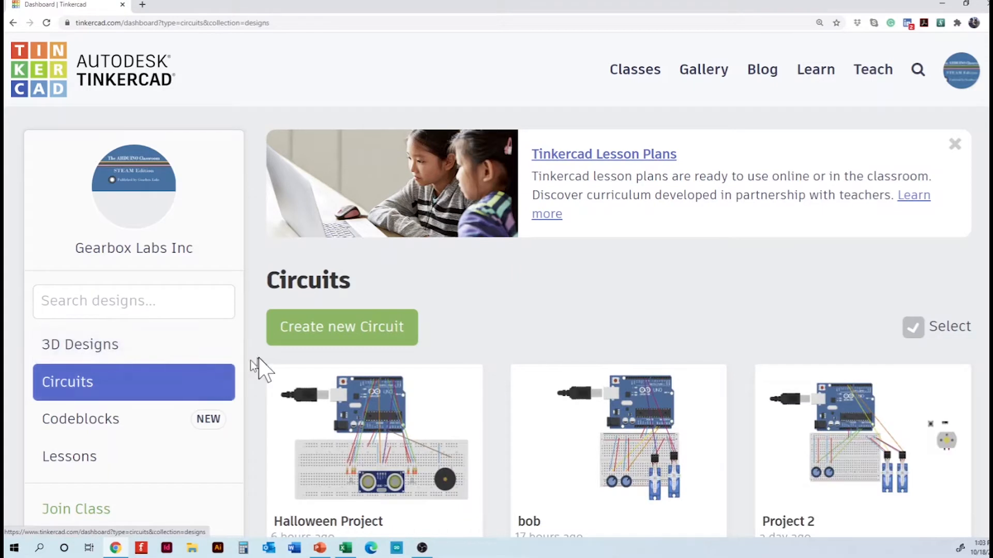
scroll(260, 357, down, 1)
scroll(259, 358, down, 1)
click(310, 224)
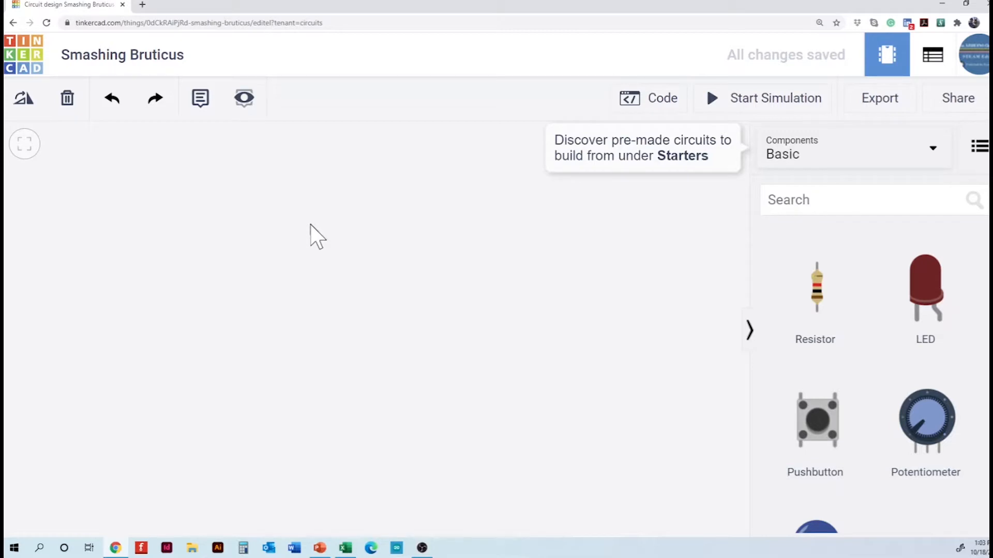
- Rename the circuit design as "Project 1 LED"
click(162, 64)
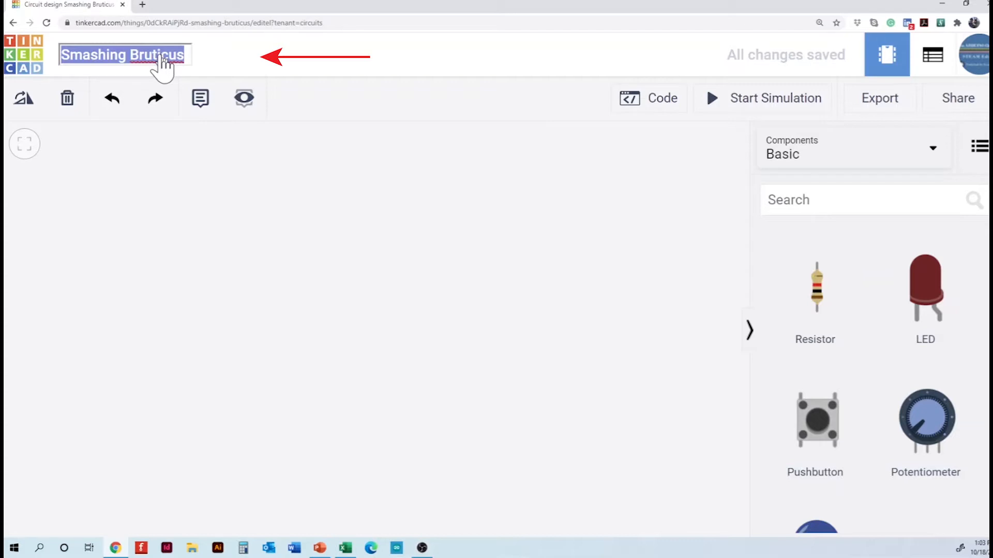
text(Project 1 LED)
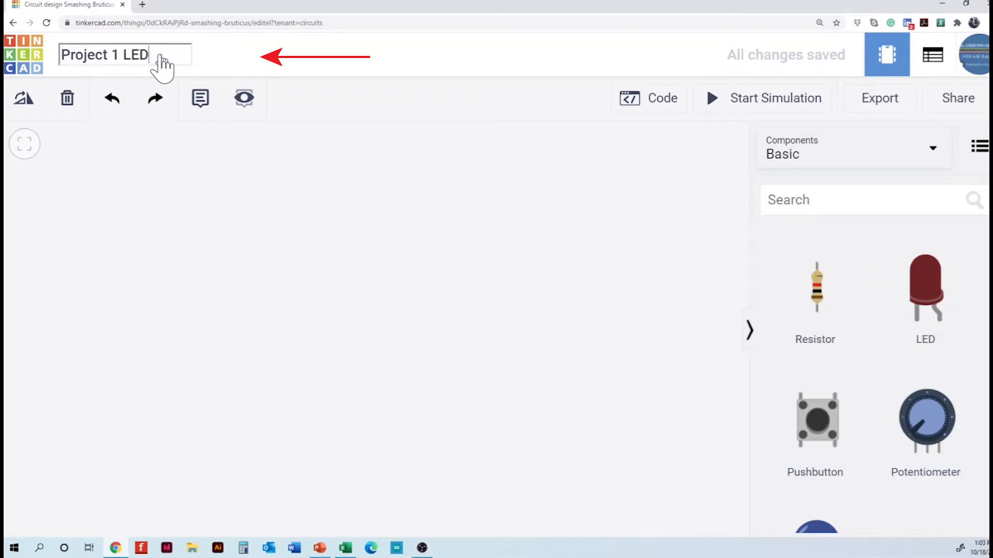
click(257, 68)
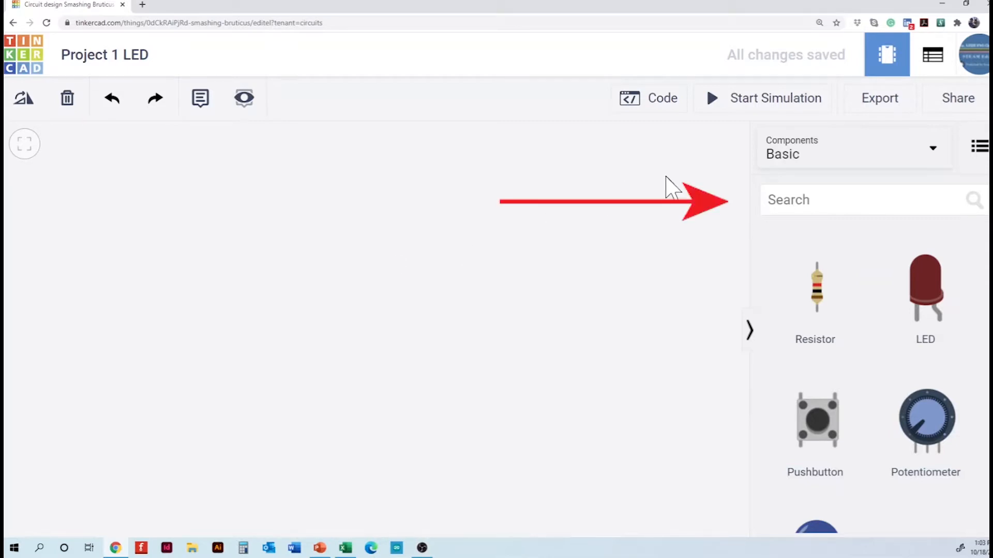
- Search the components for "microcontroller" and place an Arduino Uno R3 in the upper part of the workplane
click(848, 200)
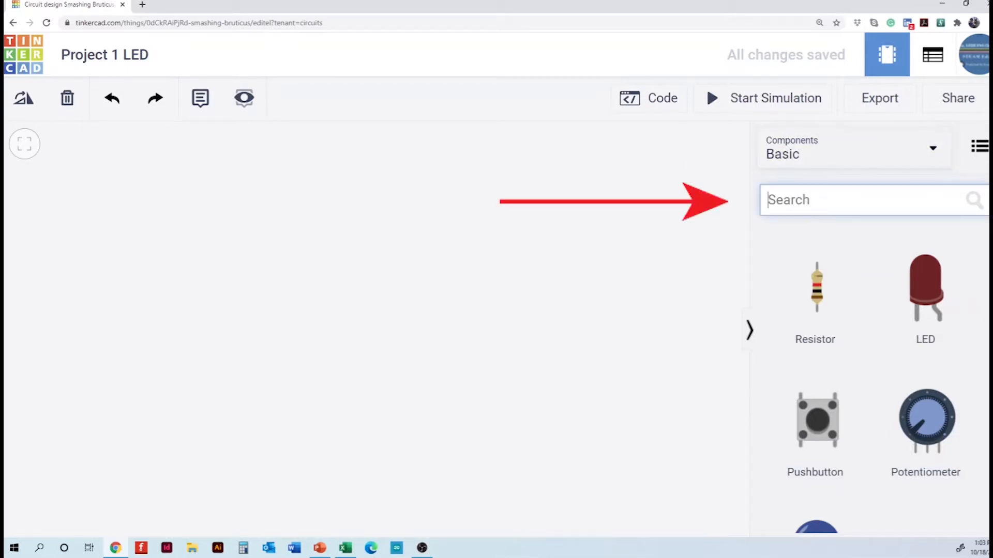
text(micro)
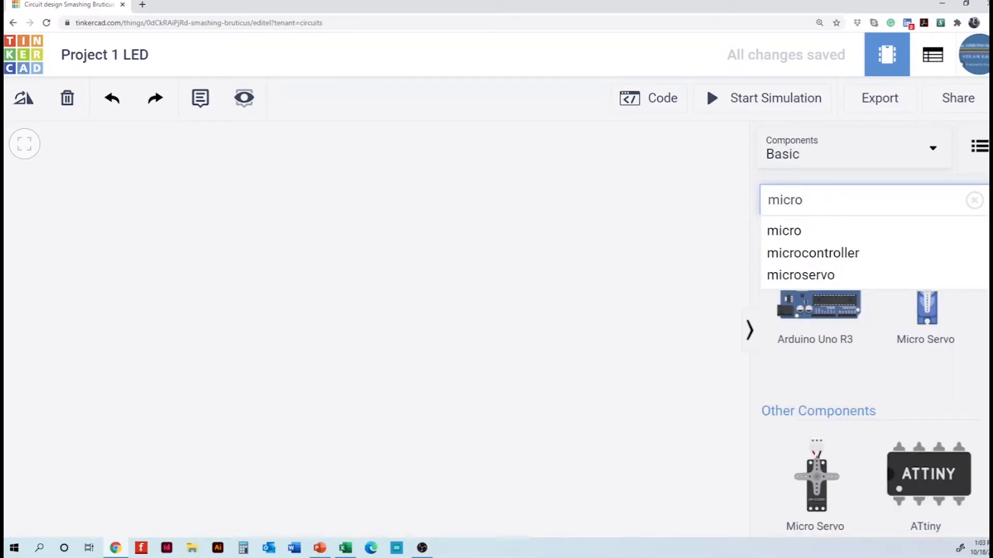
click(828, 254)
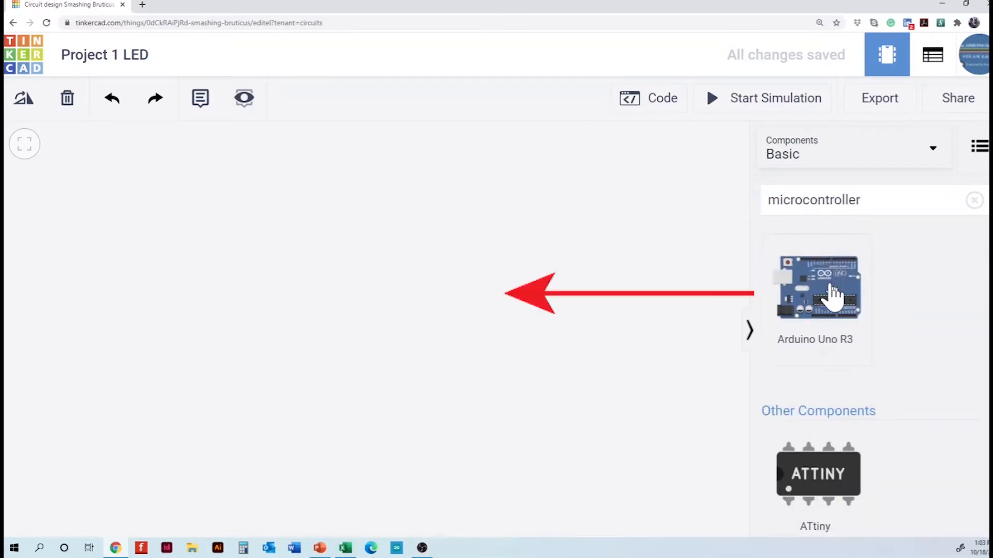
drag(352, 257, 407, 238)
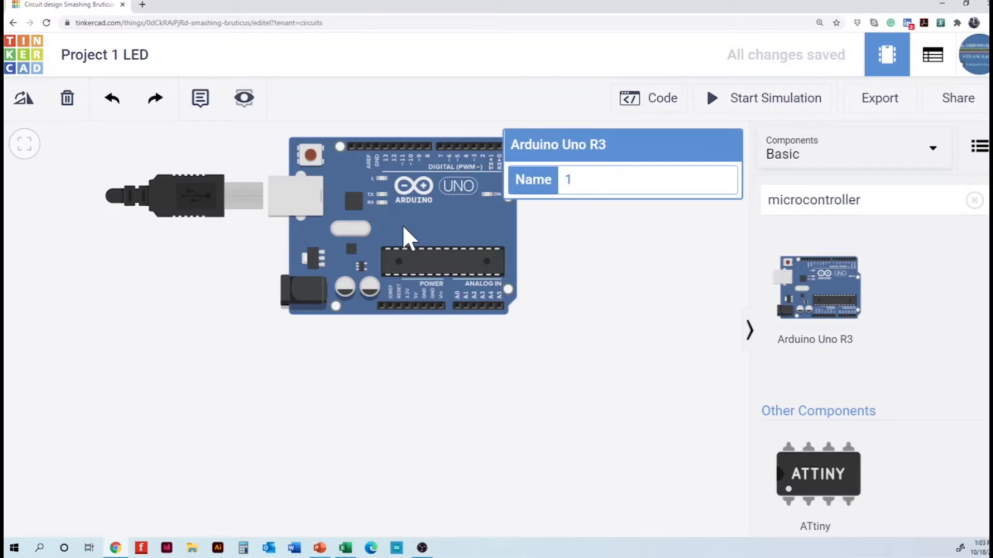
click(551, 242)
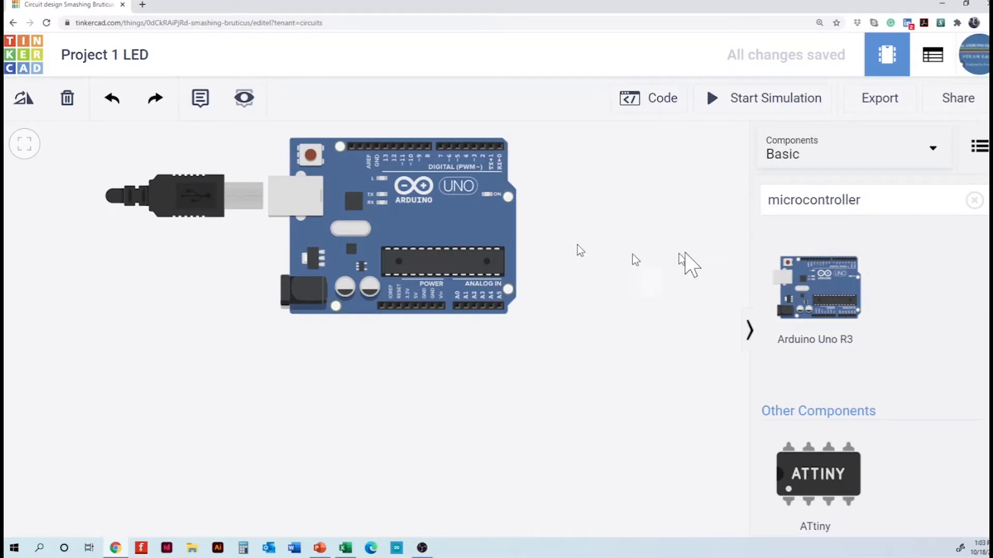
- Search the components for "breadboard" and place a Breadboard Small directly below the Arduino
click(974, 200)
click(954, 201)
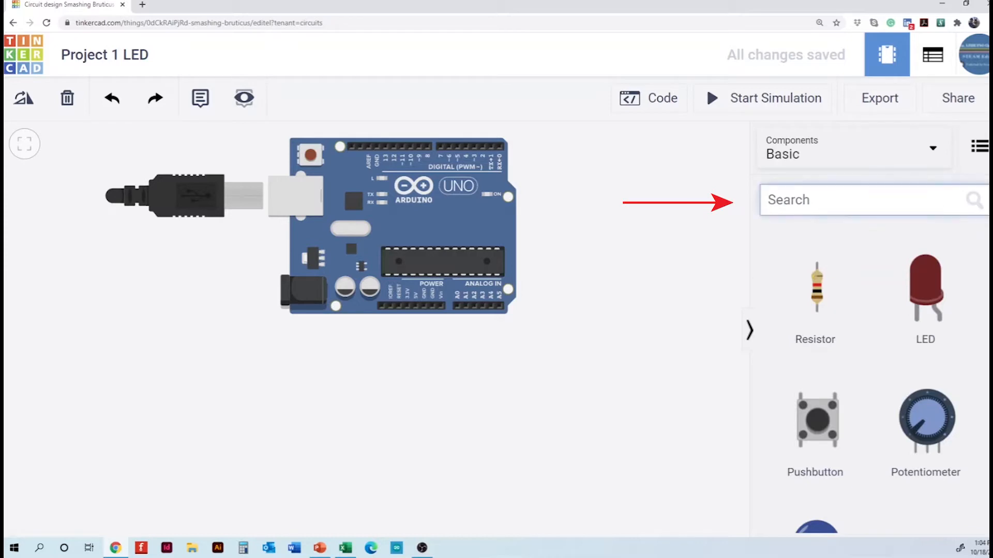
text(bread)
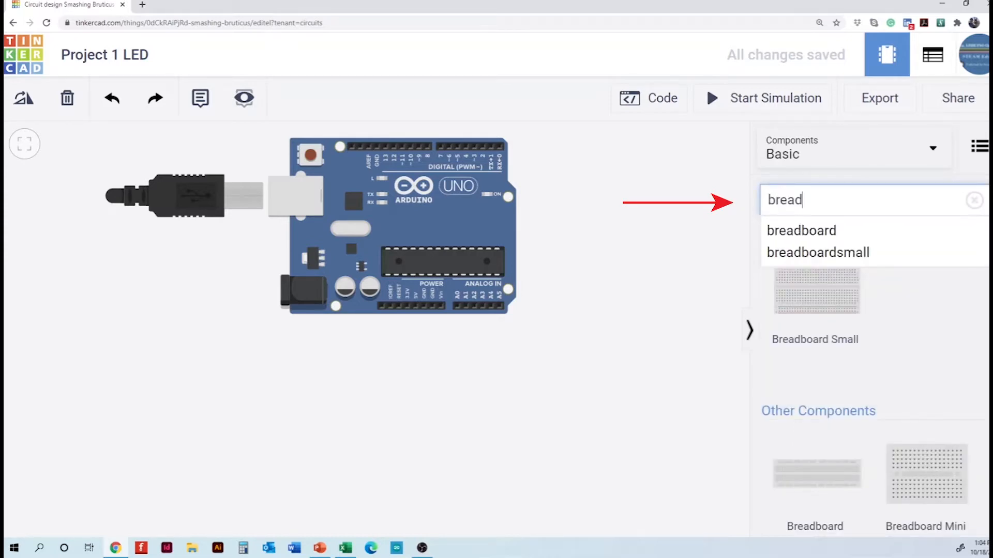
click(823, 233)
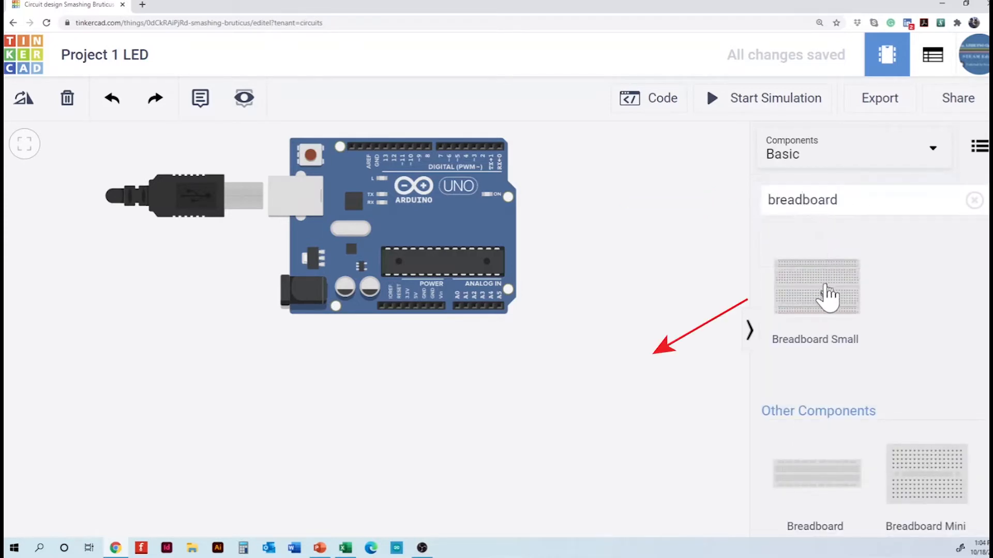
click(383, 422)
drag(381, 421, 398, 438)
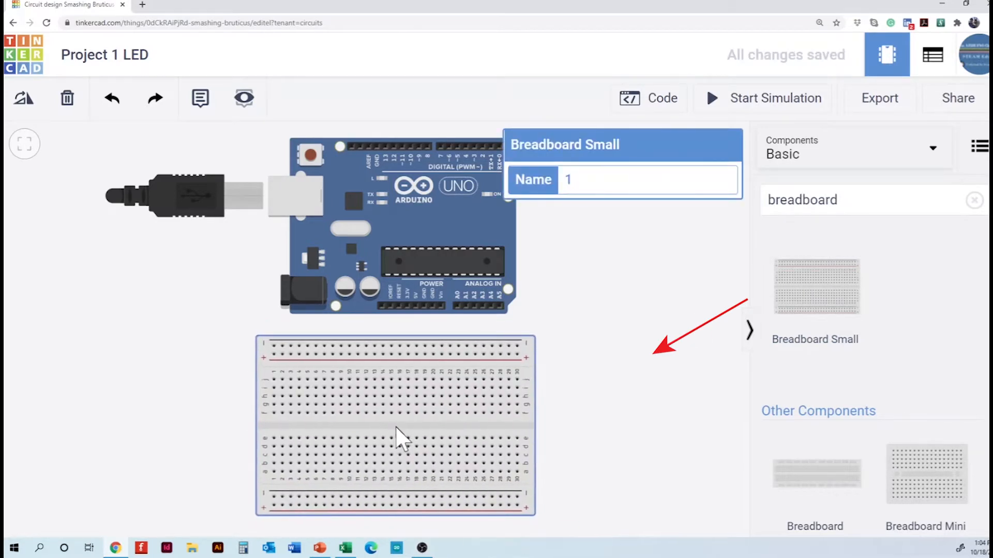
click(638, 385)
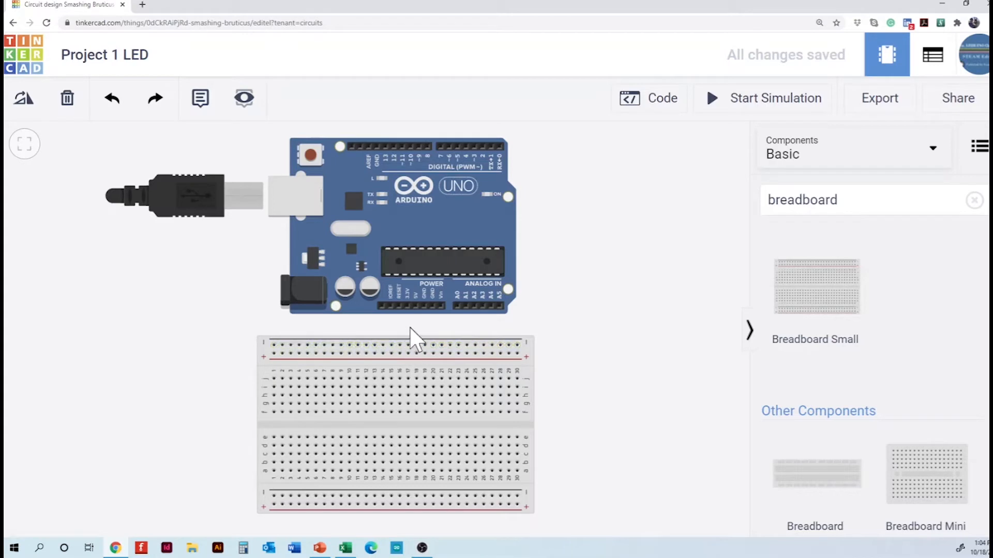
- Wire the Arduino's GND power pin to the breadboard's upper negative rail and colour the wire blue
click(424, 306)
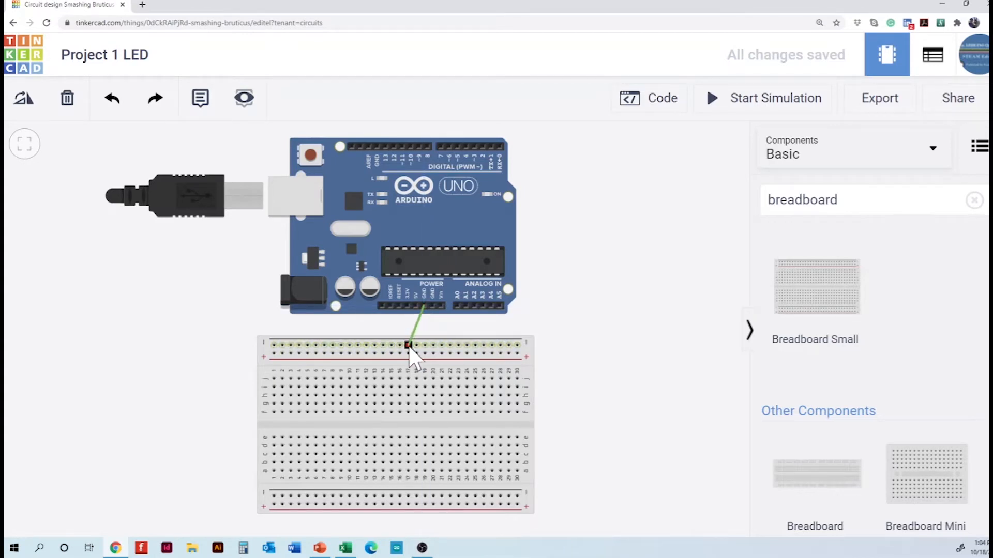
click(408, 345)
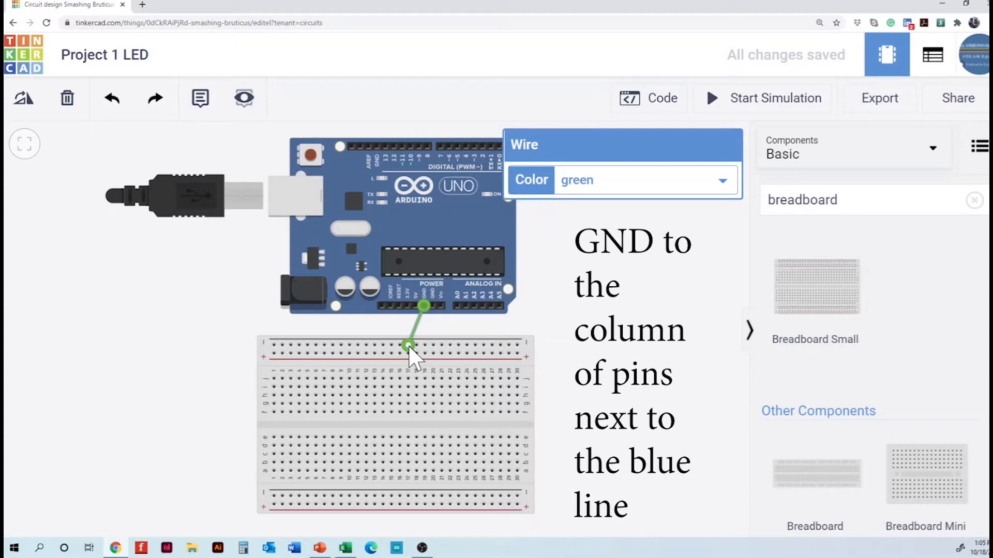
click(723, 181)
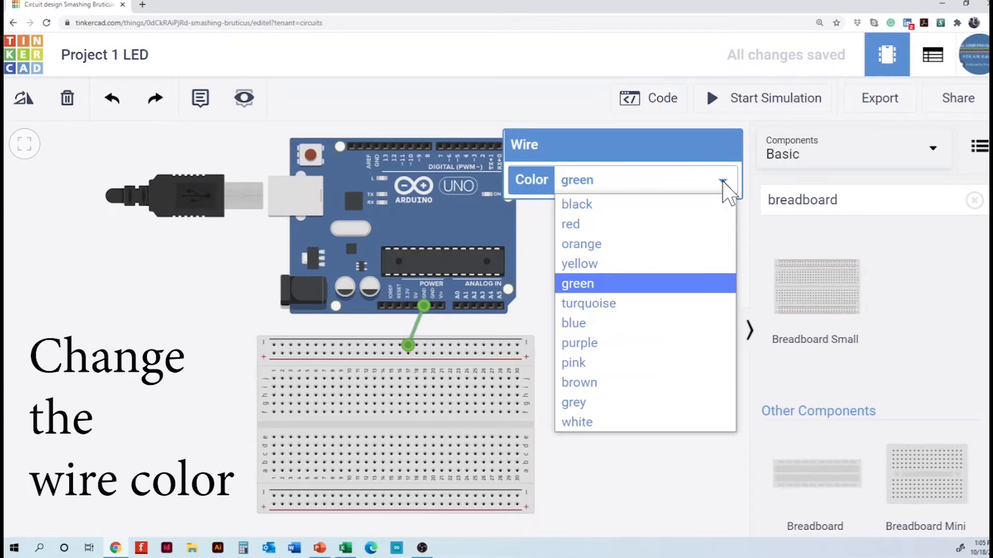
click(591, 325)
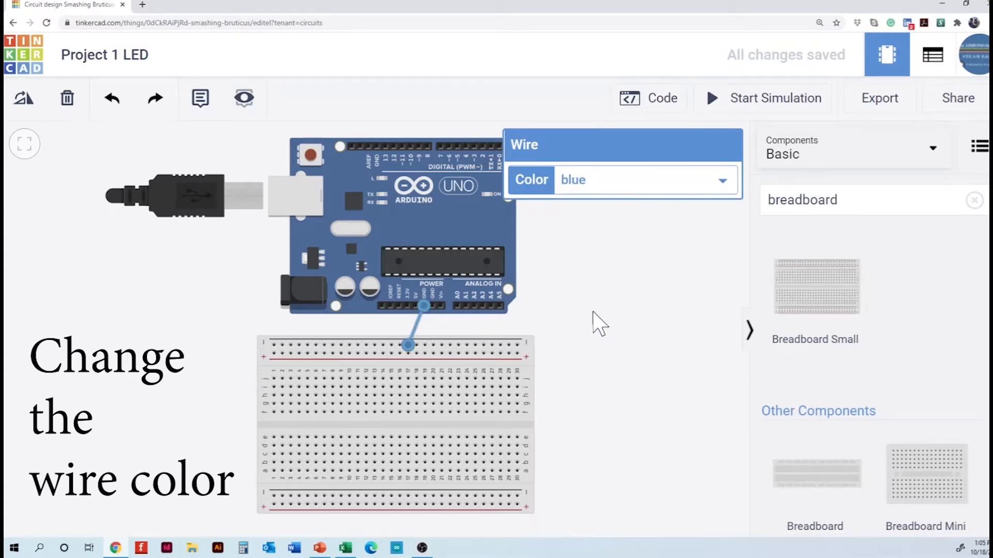
click(594, 308)
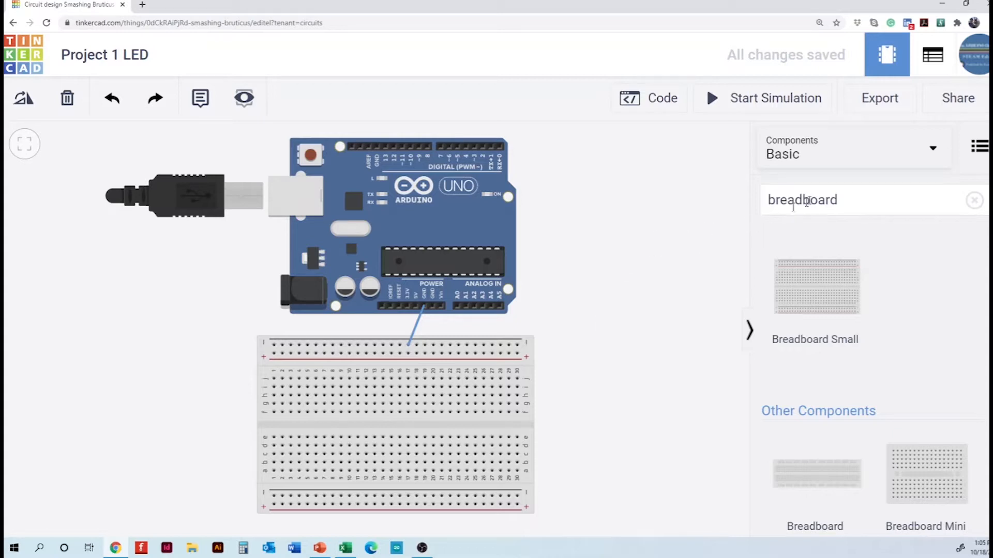
- Search the components for "LED" and place a red LED on the breadboard's upper half, with its legs in row f, columns 18 and 19
click(975, 202)
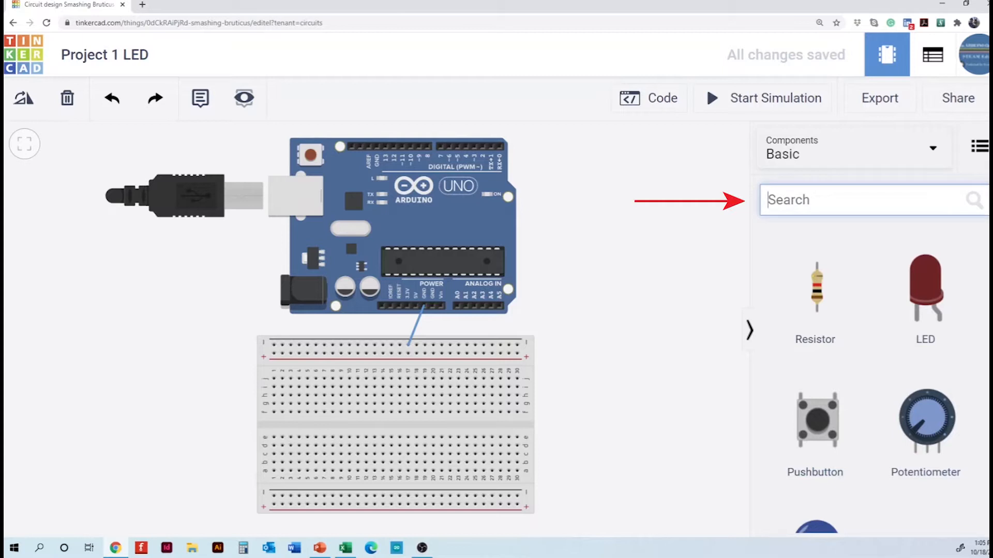
text(LED)
key(Return)
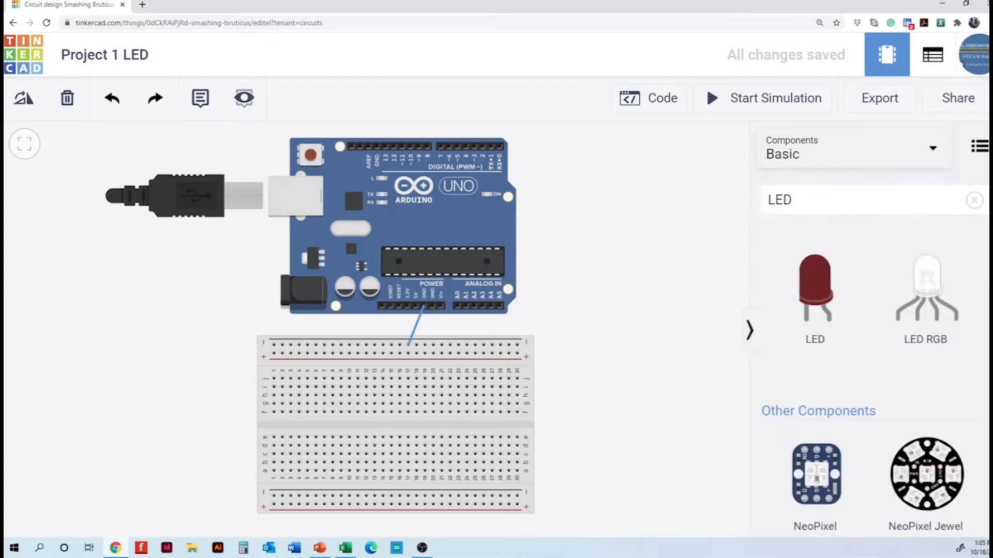
drag(815, 289, 426, 416)
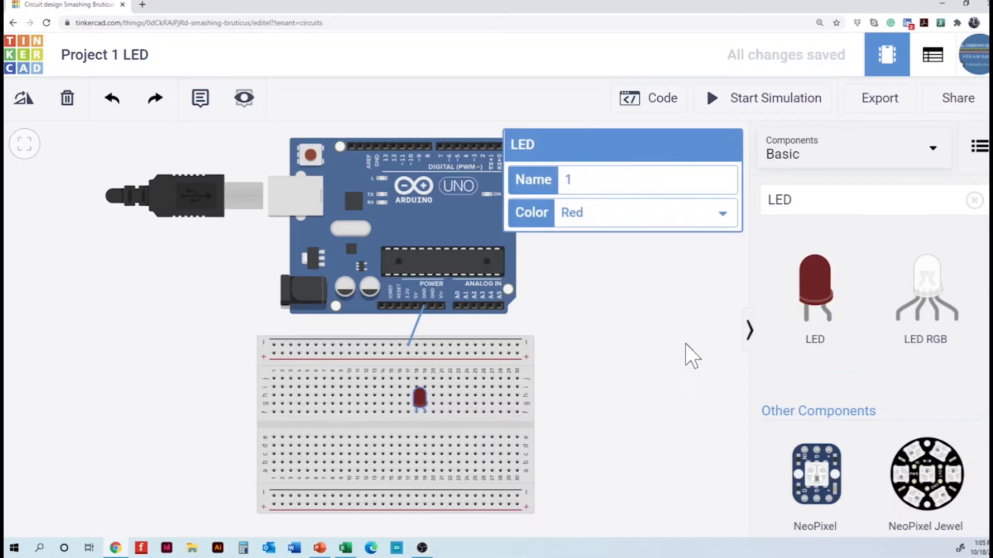
click(672, 340)
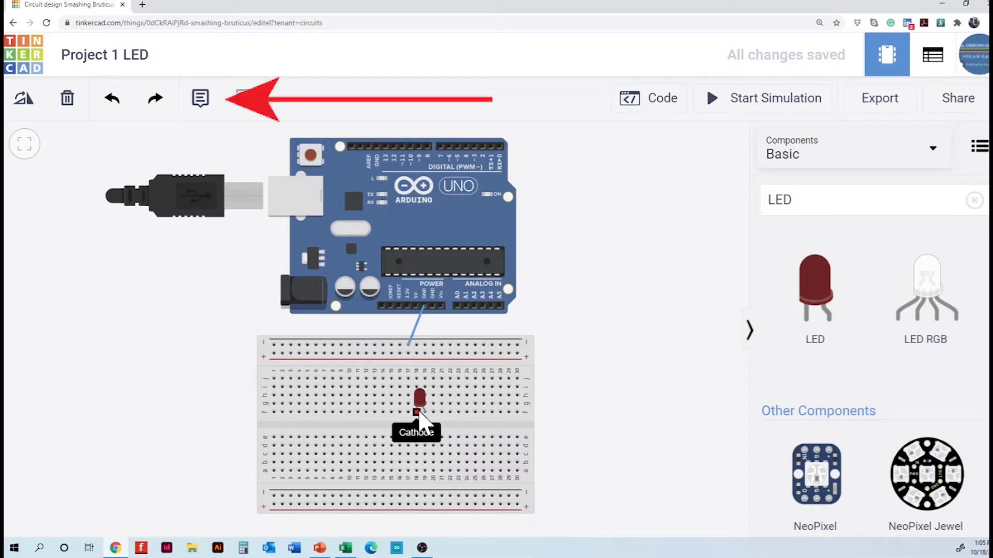
- Add an annotation reading "Cathode - Blue" on the breadboard's upper half, on the cathode side of the LED
click(201, 107)
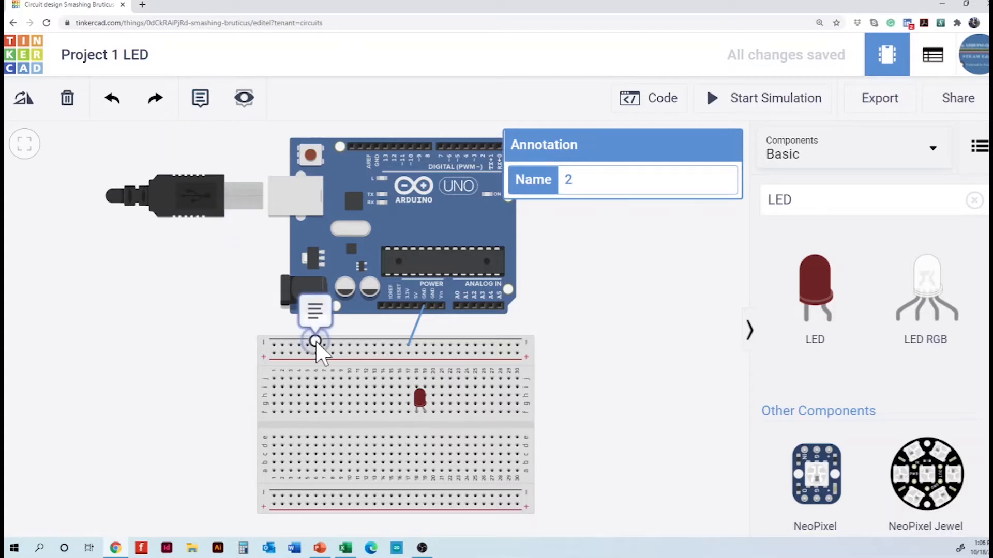
click(364, 411)
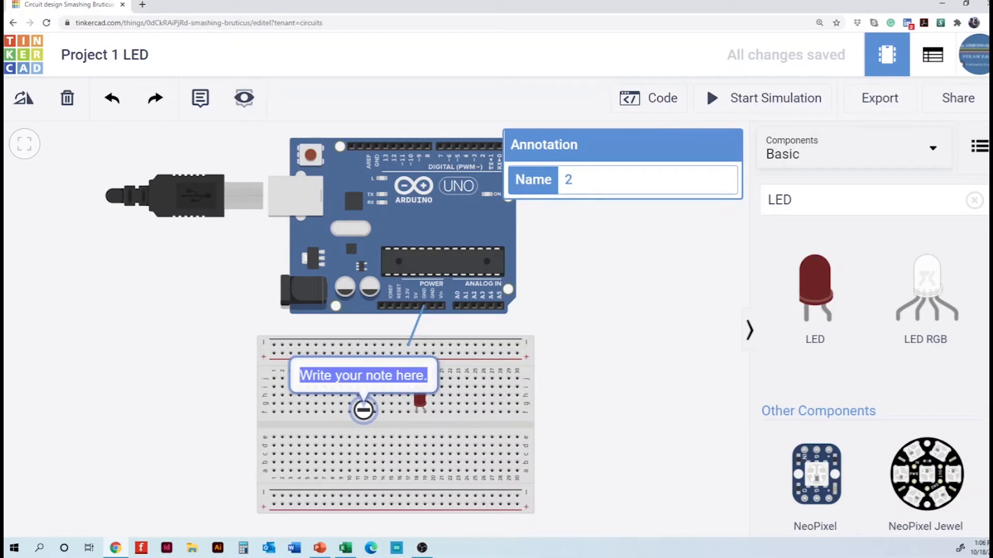
text(Carhode)
key(BackSpace)
key(BackSpace)
key(BackSpace)
key(BackSpace)
key(BackSpace)
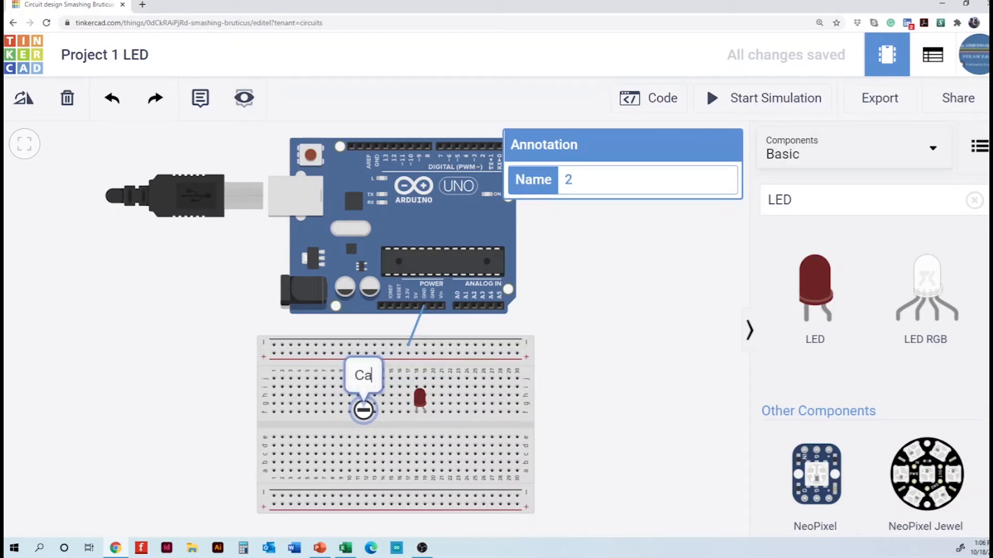
text(thode)
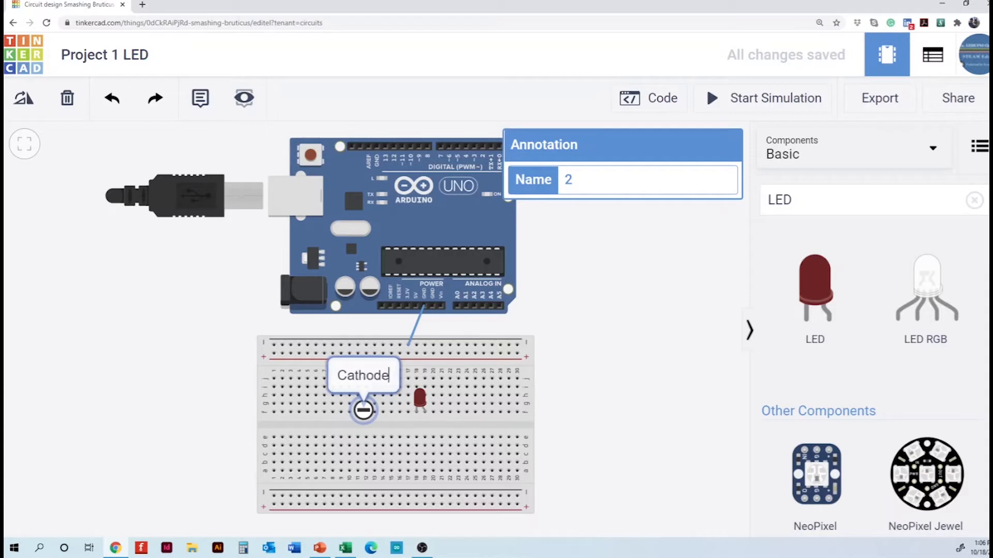
text( -)
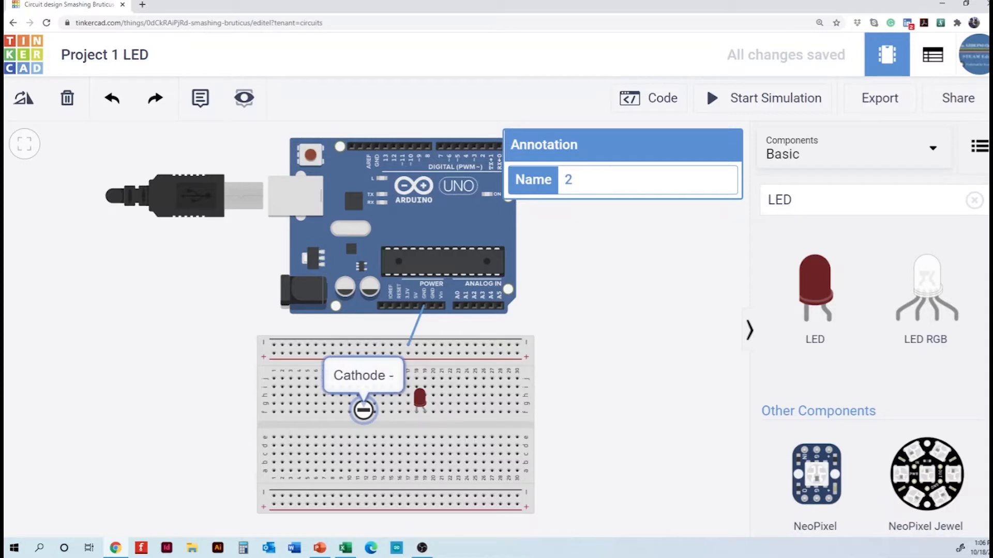
text( B)
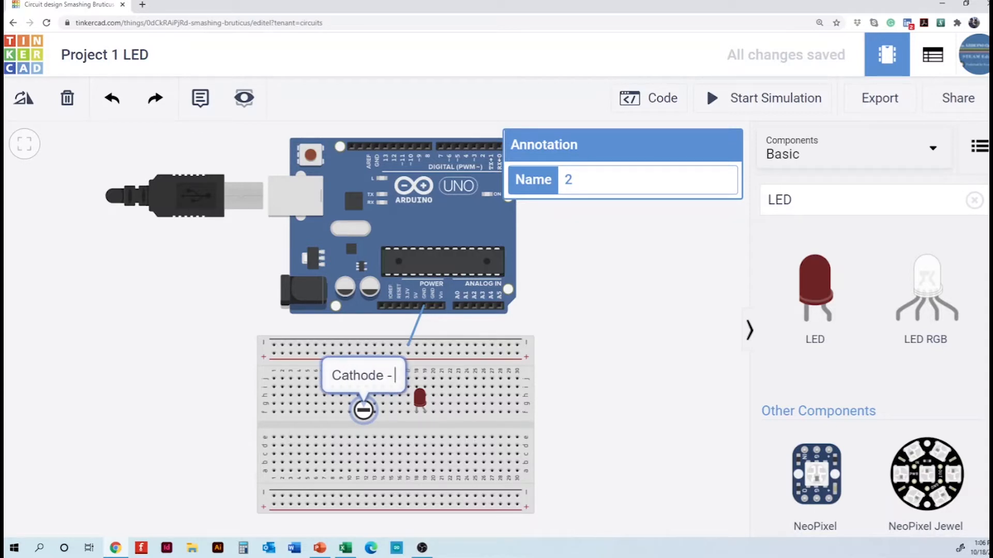
text(lue)
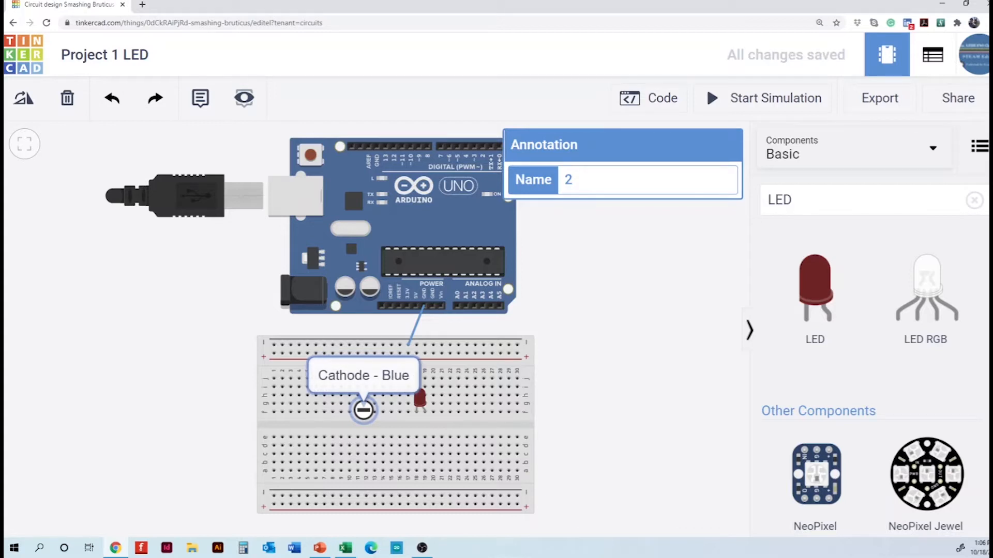
click(178, 374)
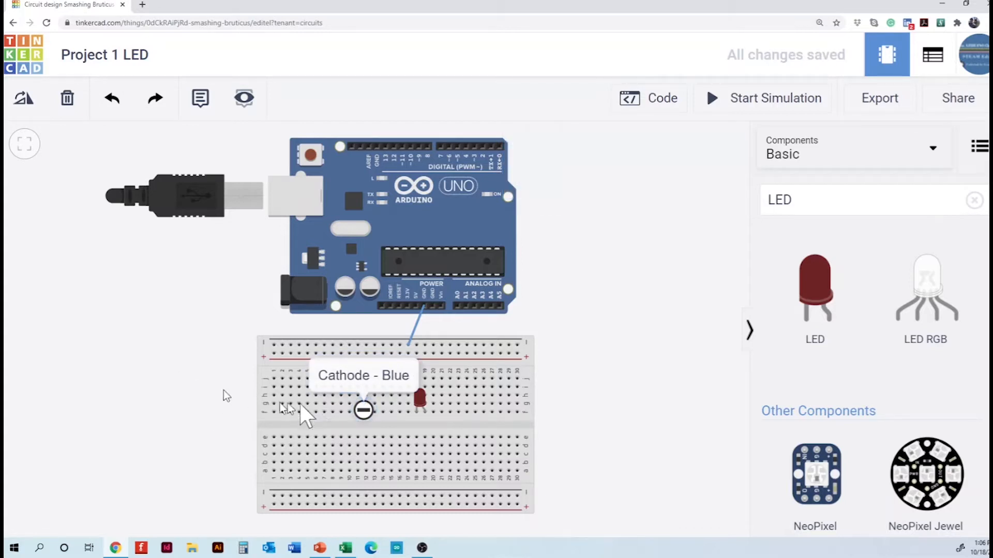
- Reposition the "Cathode - Blue" annotation marker to about column 10 of the breadboard
drag(364, 411, 396, 405)
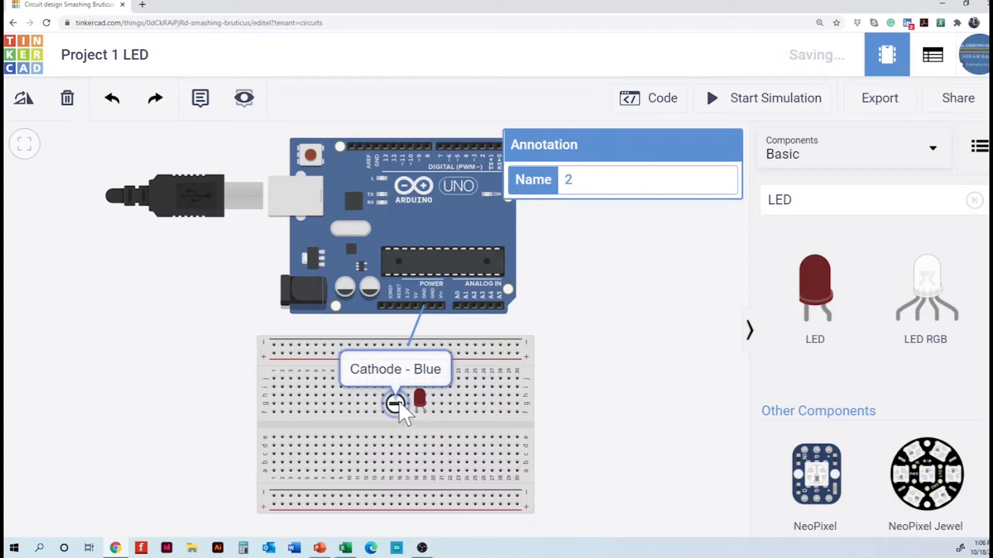
double_click(364, 382)
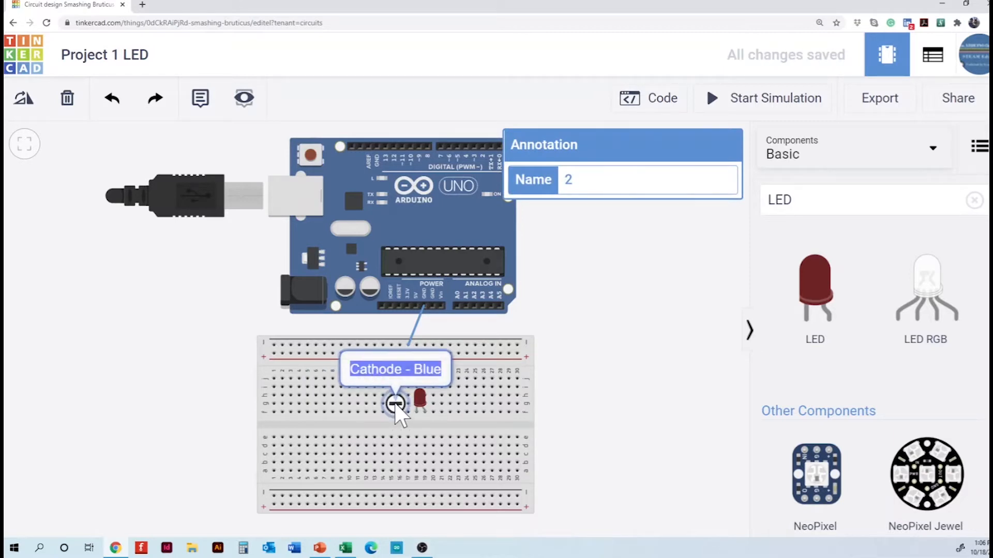
drag(395, 410, 347, 411)
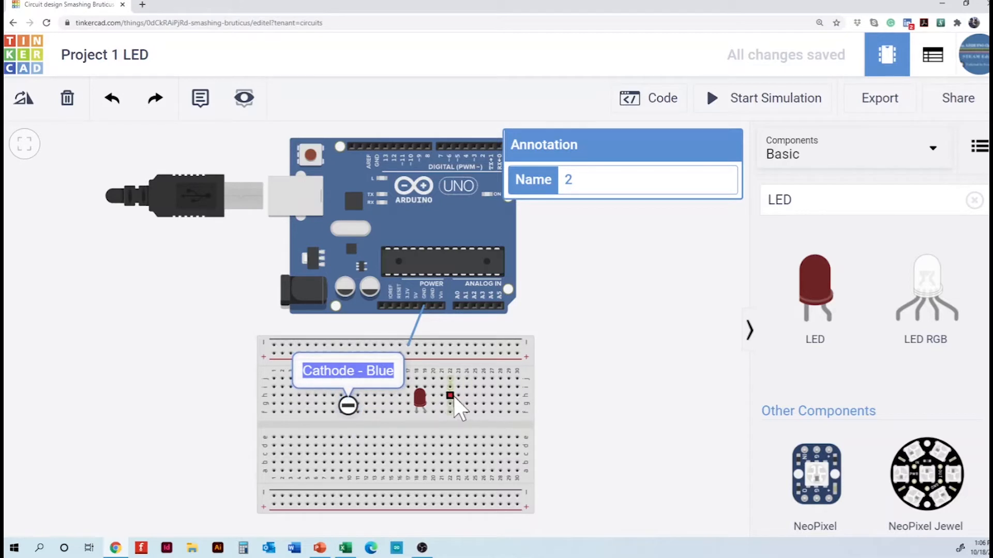
- Add an annotation reading "Anode + Red" on the breadboard at about column 24, on the anode side of the LED
click(202, 104)
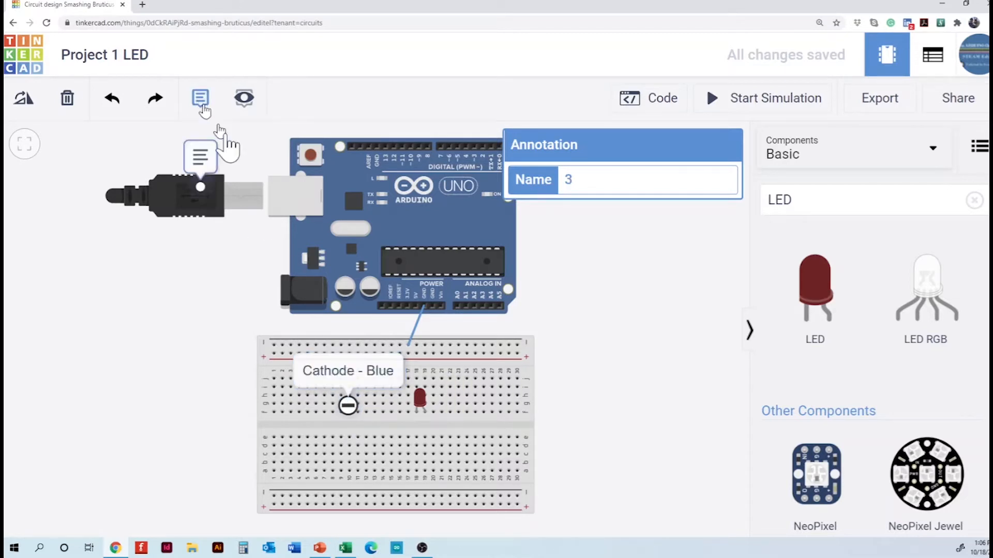
click(467, 405)
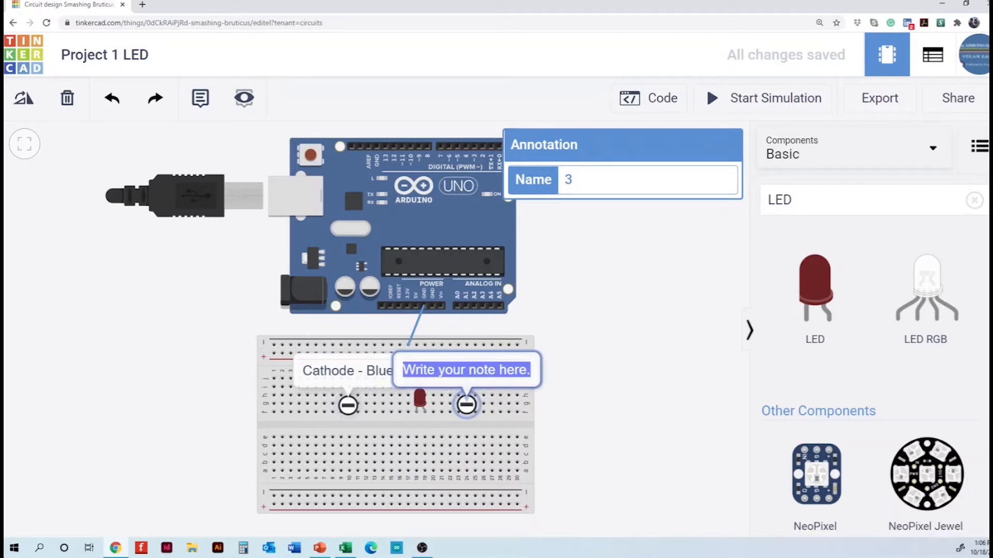
text(Anode )
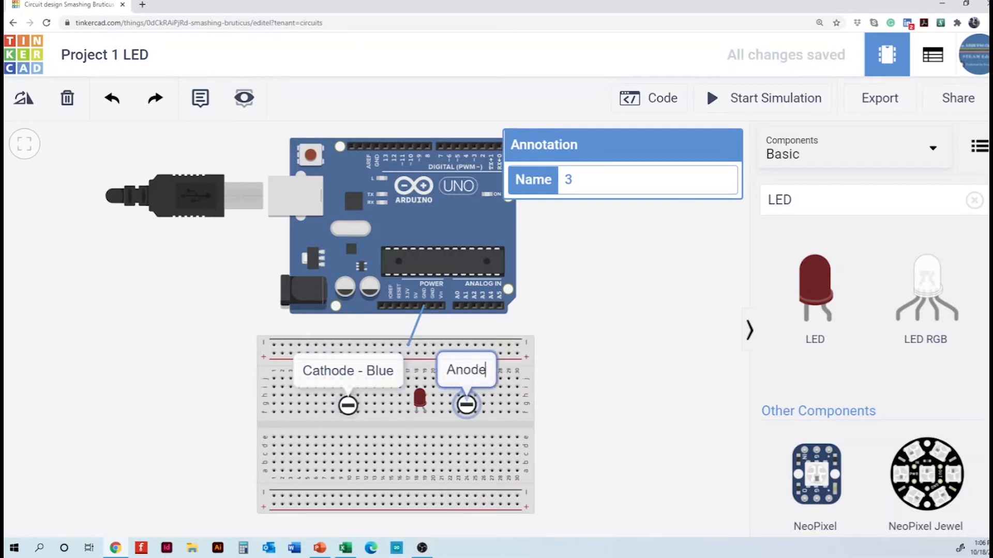
text(+)
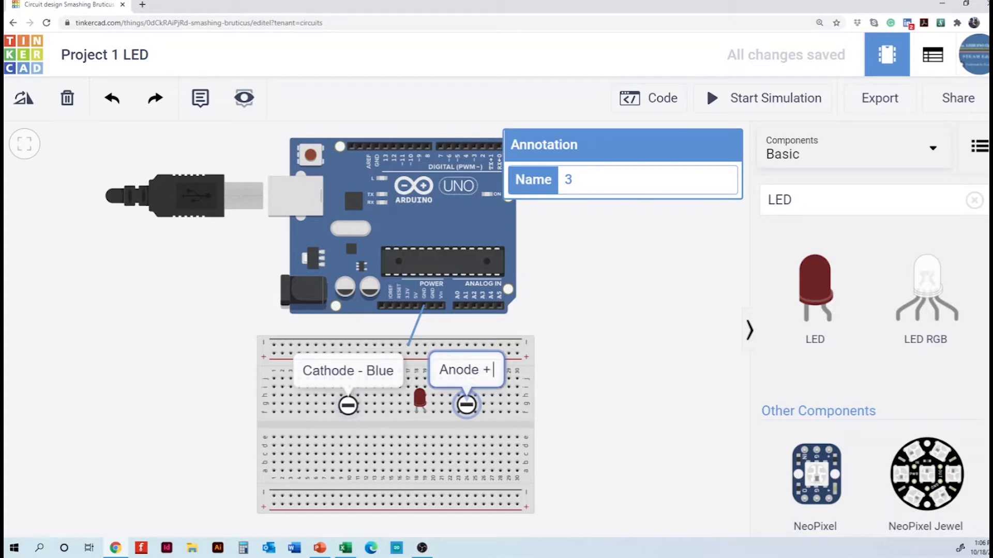
text( Red)
click(612, 357)
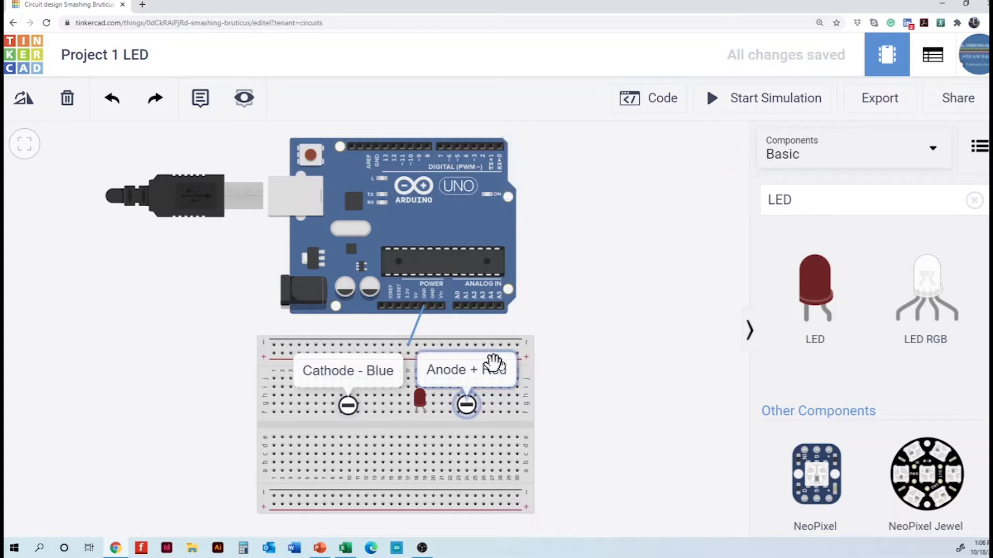
- Swing both annotation bubbles outward beside their markers, away from the LED, and move the cathode marker to about column 13
drag(487, 354, 527, 368)
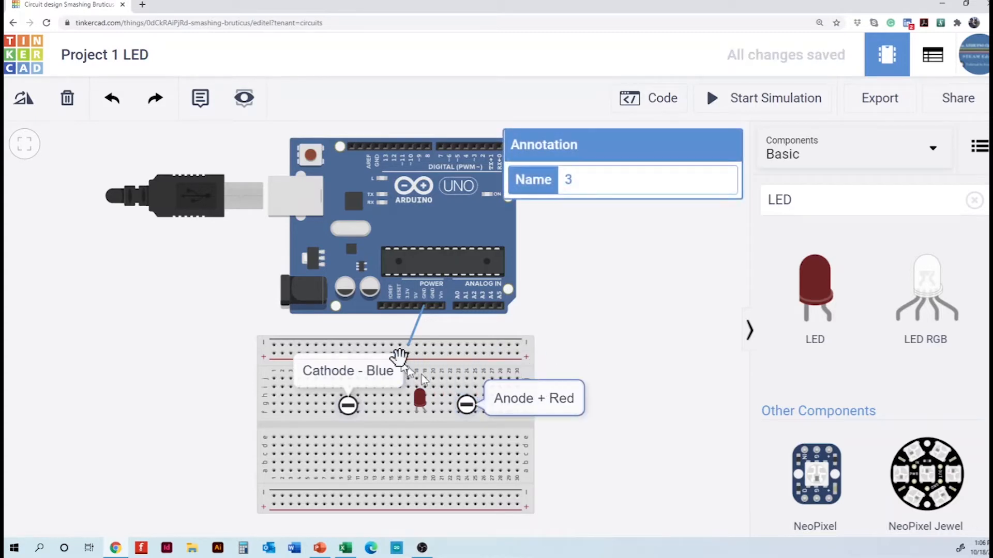
click(285, 372)
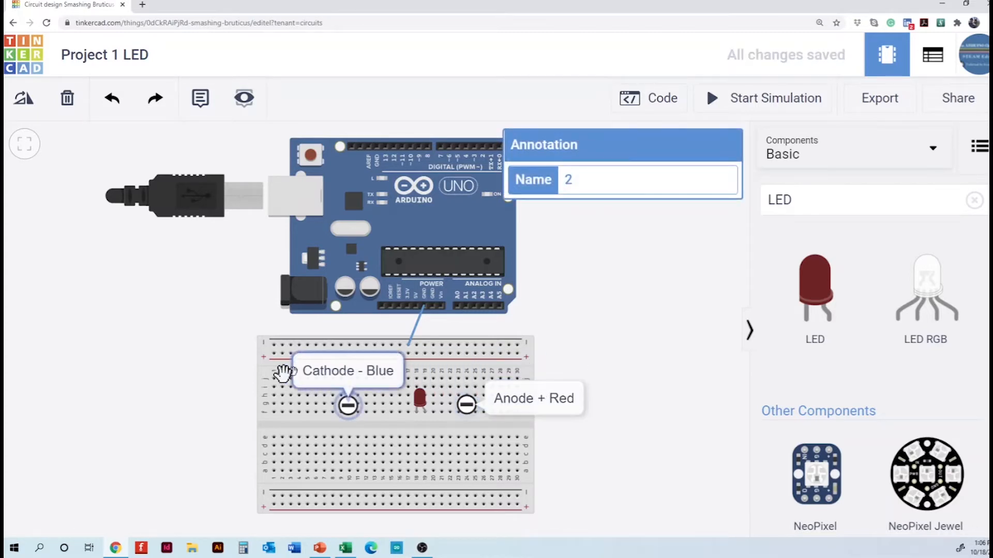
drag(283, 372, 246, 399)
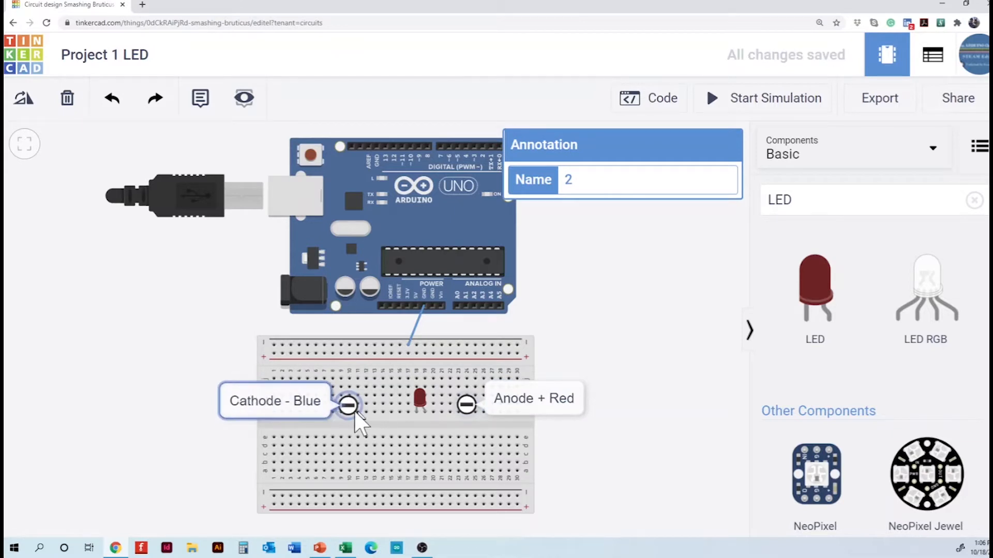
drag(353, 410, 379, 410)
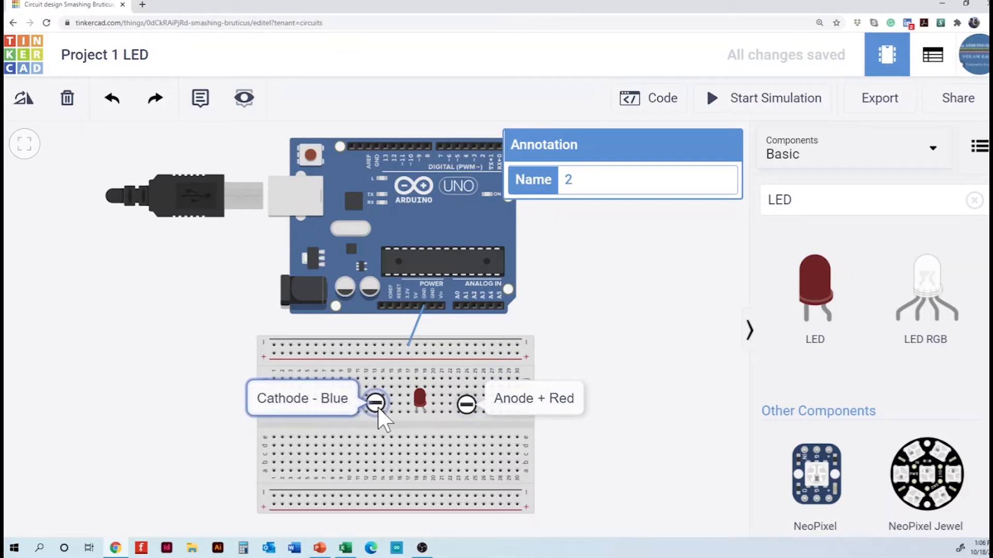
click(657, 272)
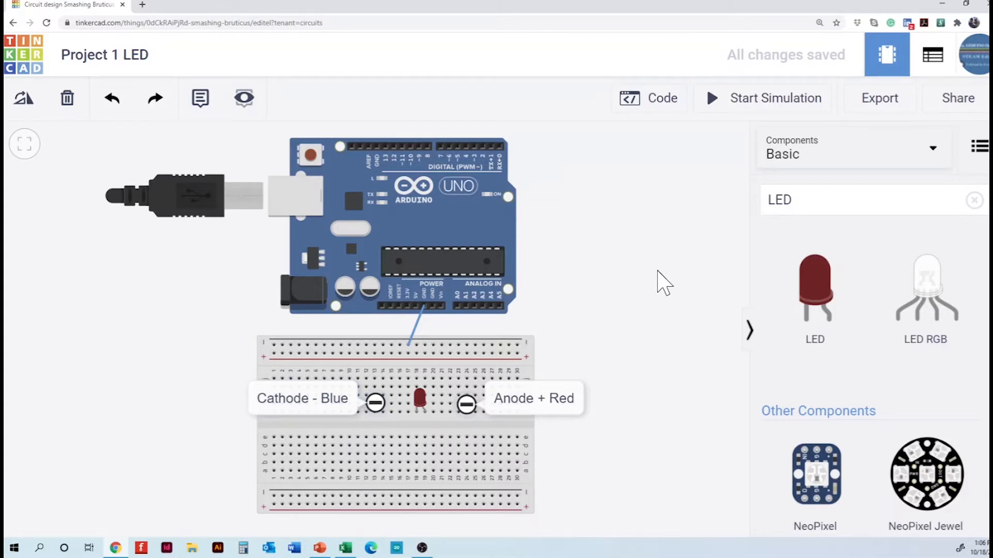
- Search the components for "resistor" and place a resistor on the empty workplane beside the Arduino
click(781, 204)
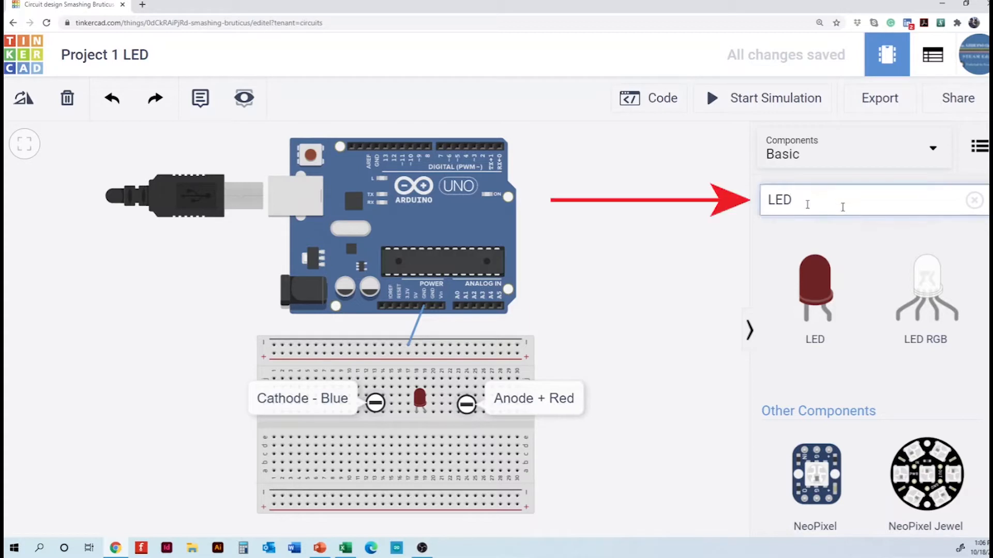
click(972, 205)
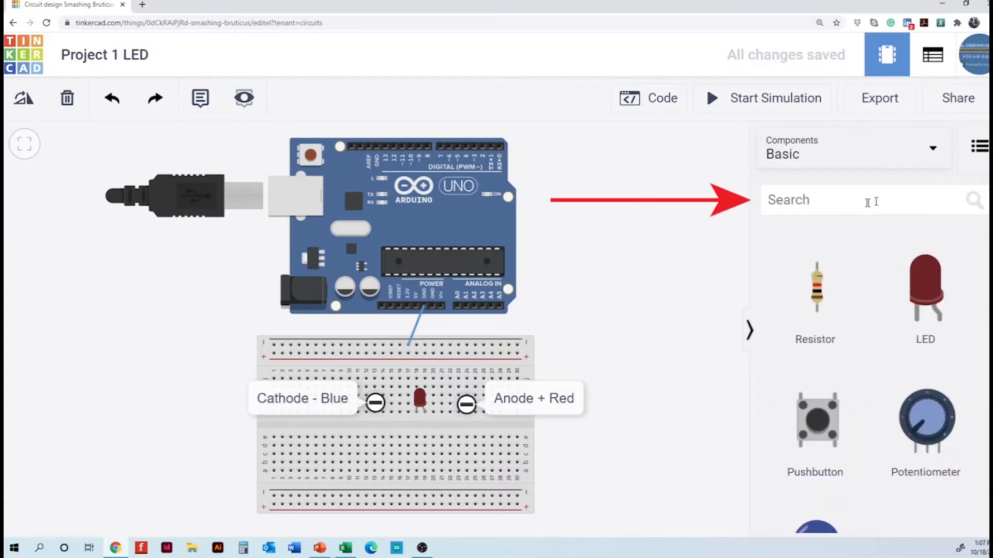
text(resito)
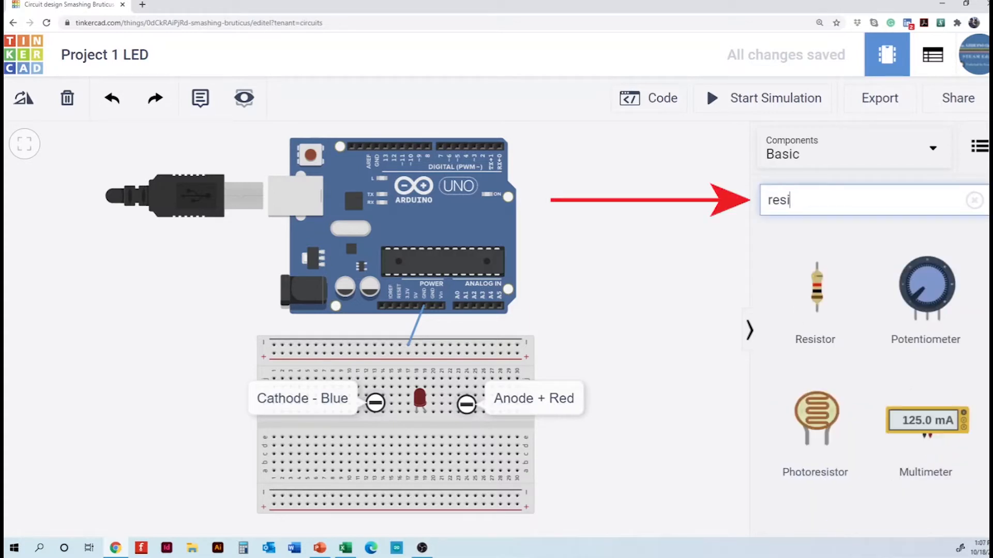
key(BackSpace)
key(BackSpace)
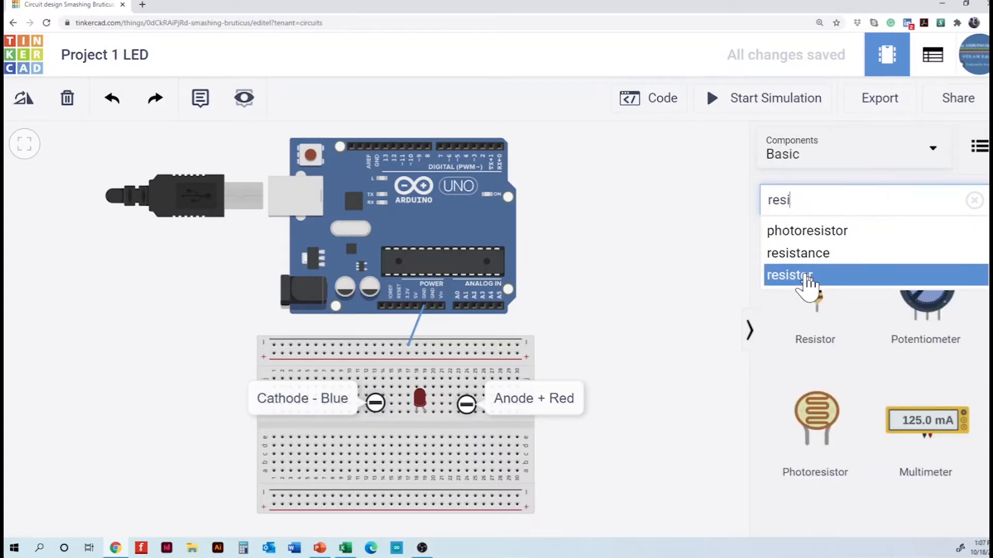
click(806, 275)
drag(821, 293, 600, 279)
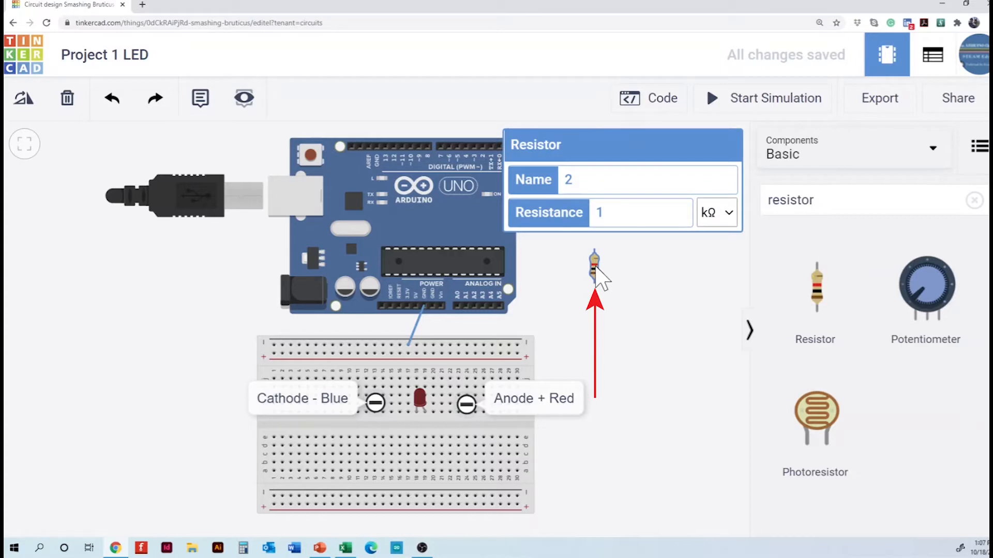
- Set the resistor to 220 Ω and place it between the upper negative rail and row j, column 18, above the LED's cathode
drag(609, 212, 557, 216)
text(22)
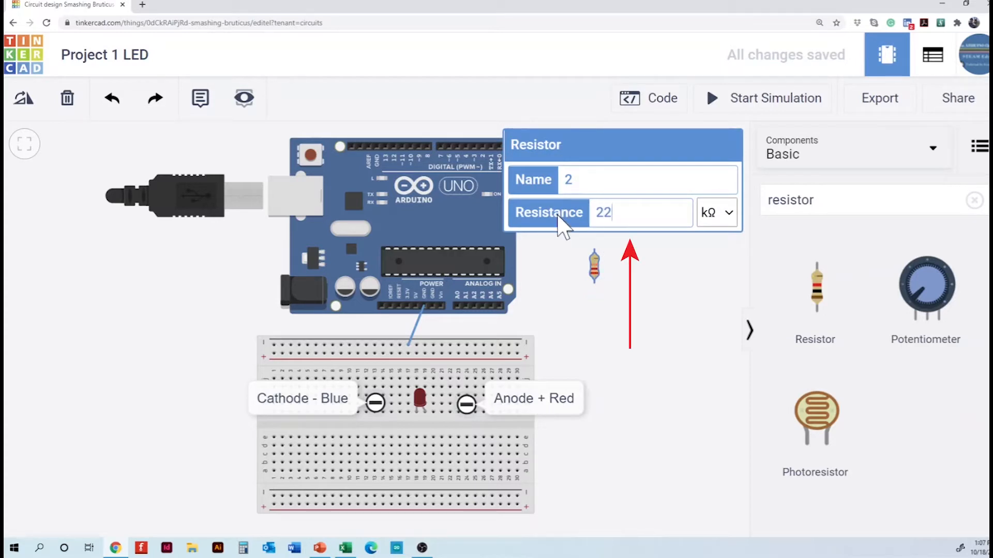
text(0)
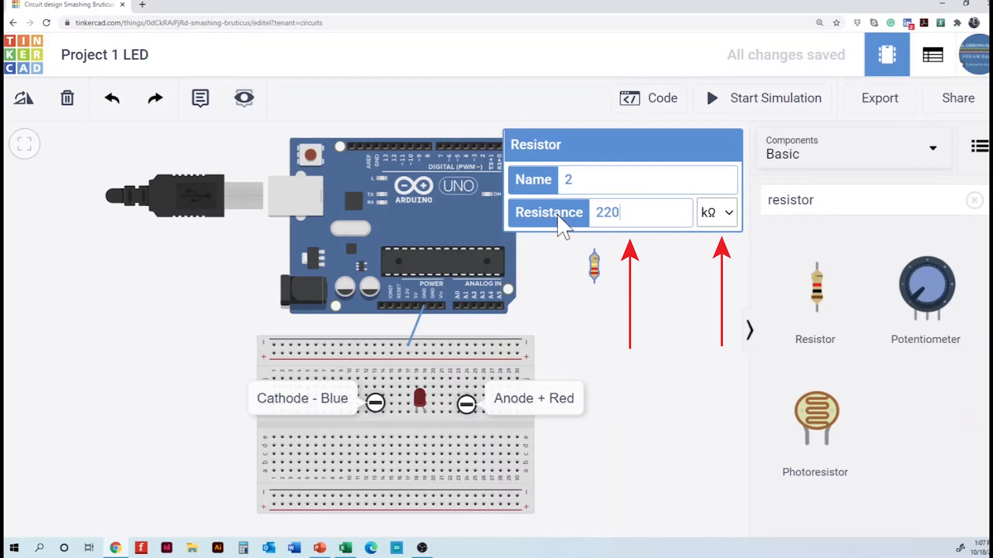
click(726, 213)
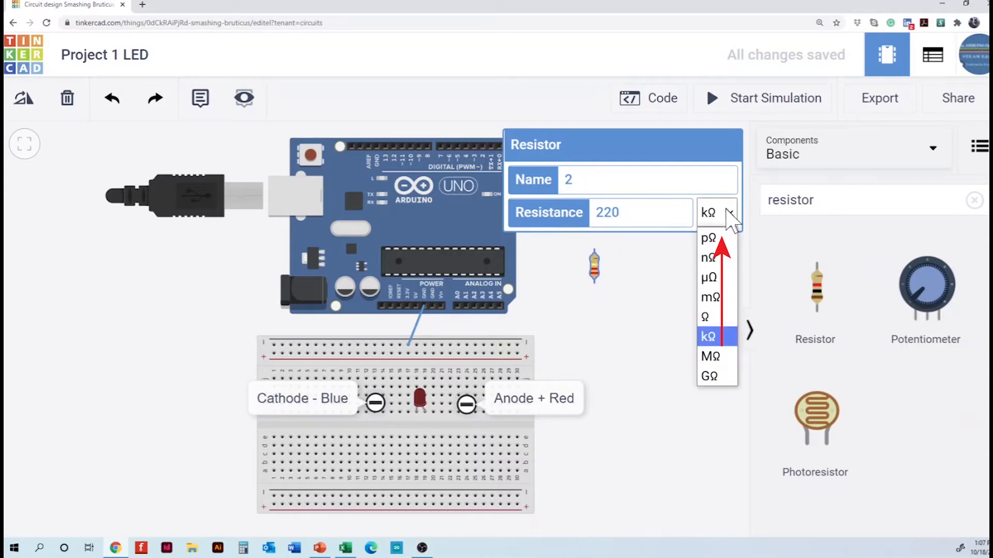
click(710, 315)
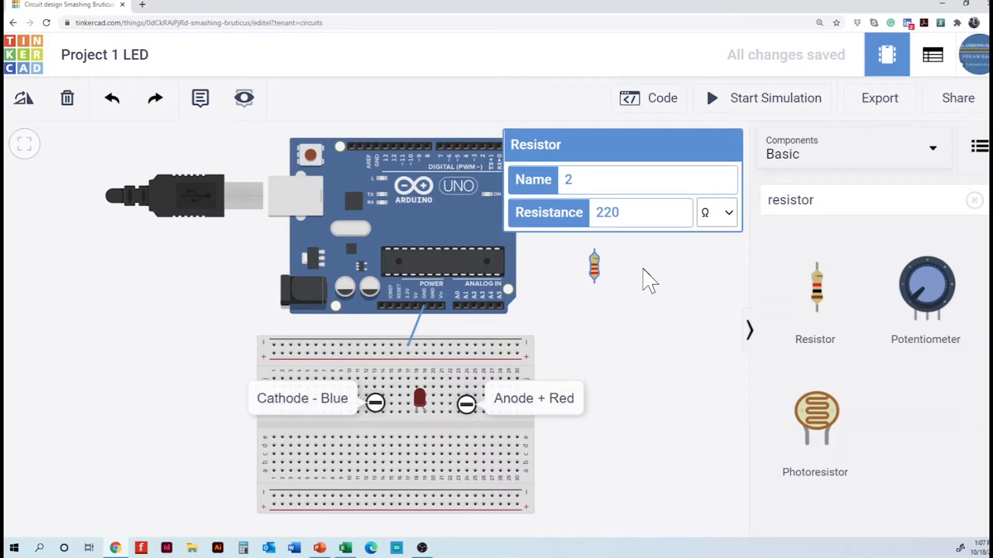
drag(598, 281, 417, 352)
click(616, 336)
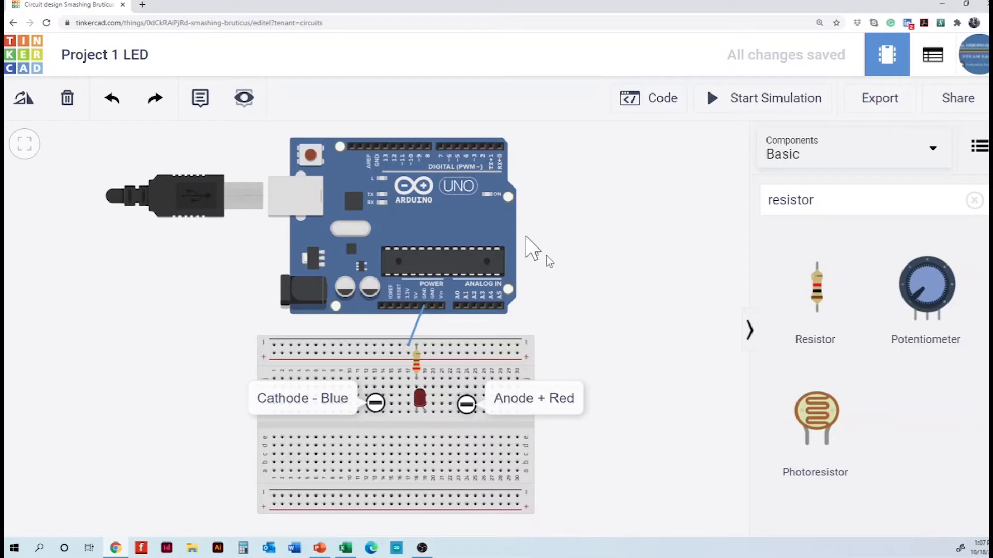
- Wire Arduino digital pin 2 to row j, column 19, in line with the LED's anode, and colour the wire red
click(480, 145)
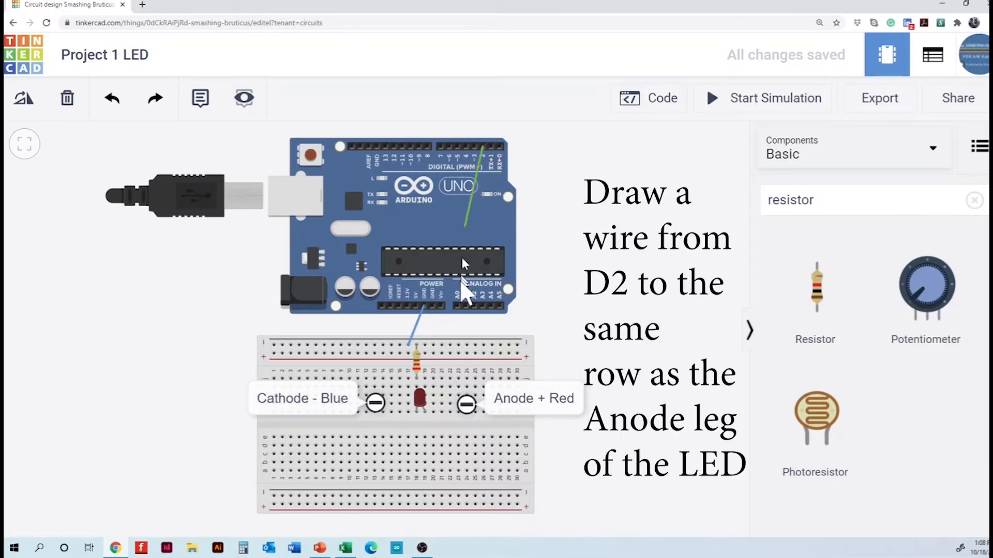
click(424, 379)
click(722, 182)
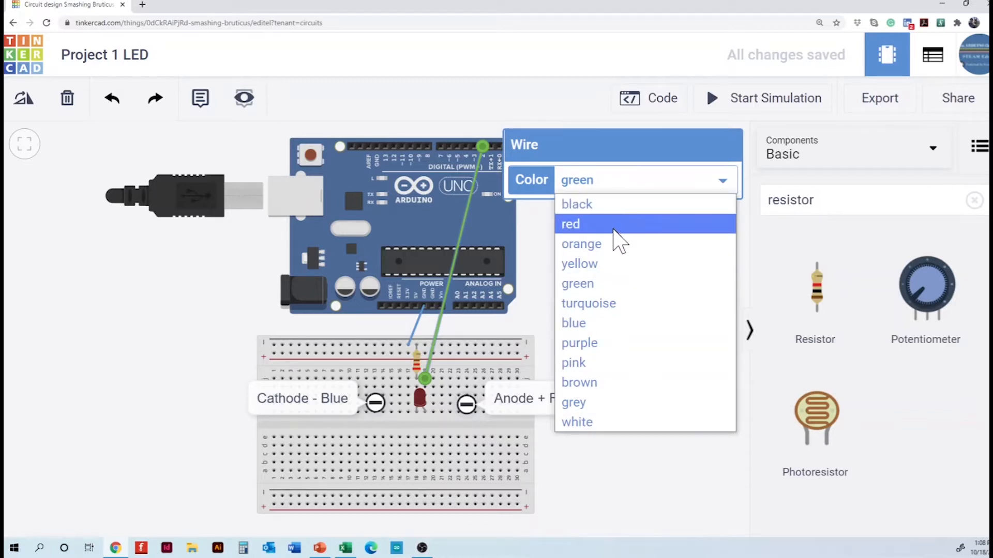
click(615, 228)
click(575, 258)
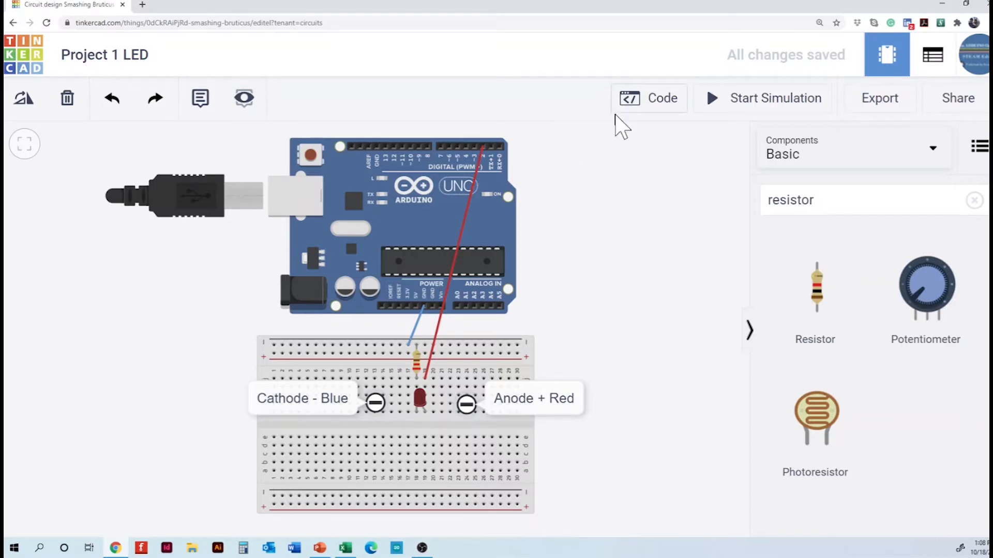
- Switch the Arduino's code editor from Blocks to Text and accept losing the blocks
click(655, 112)
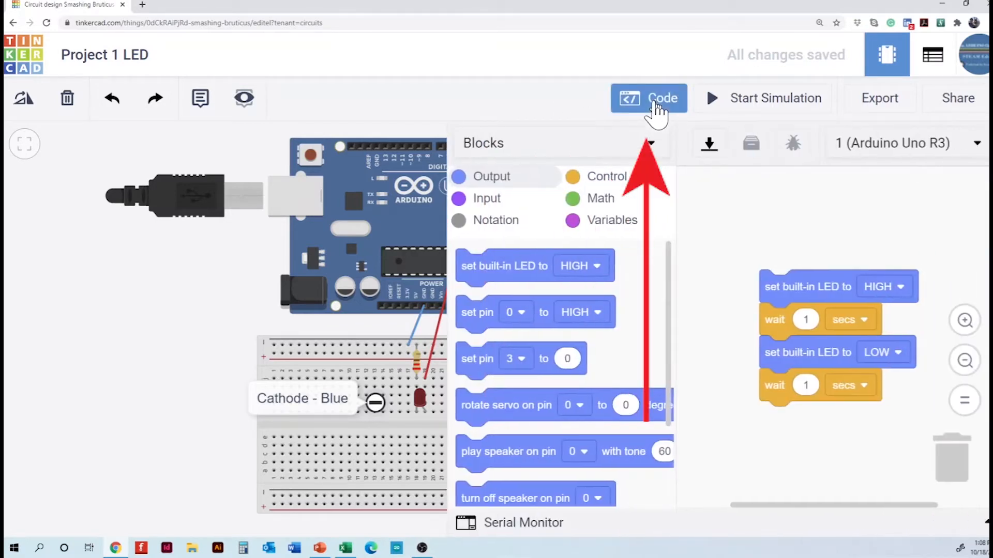
click(651, 148)
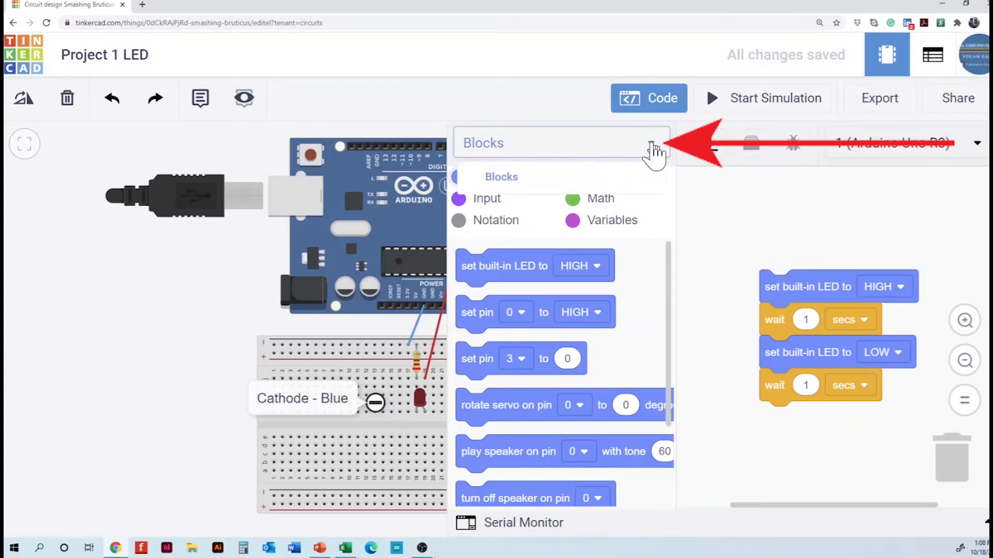
click(514, 227)
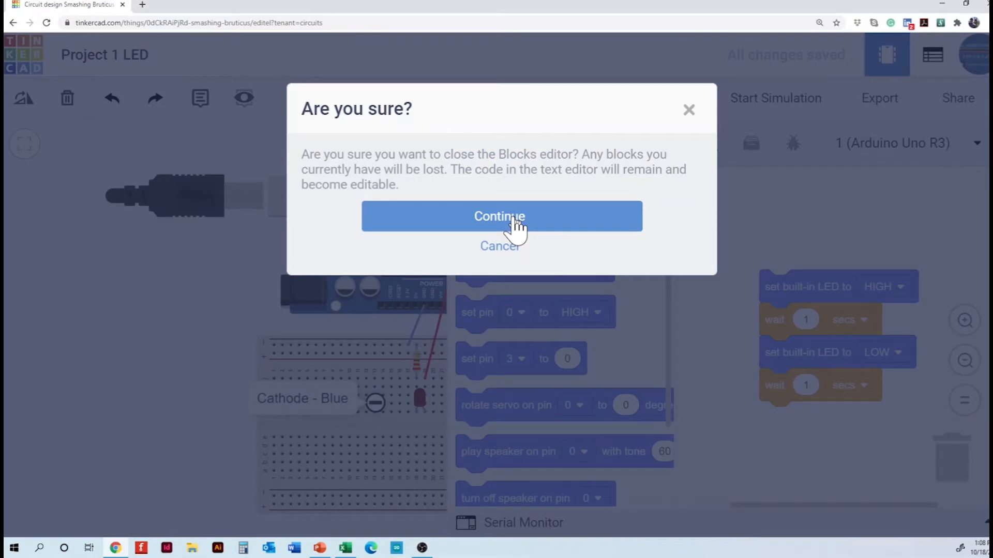
click(515, 226)
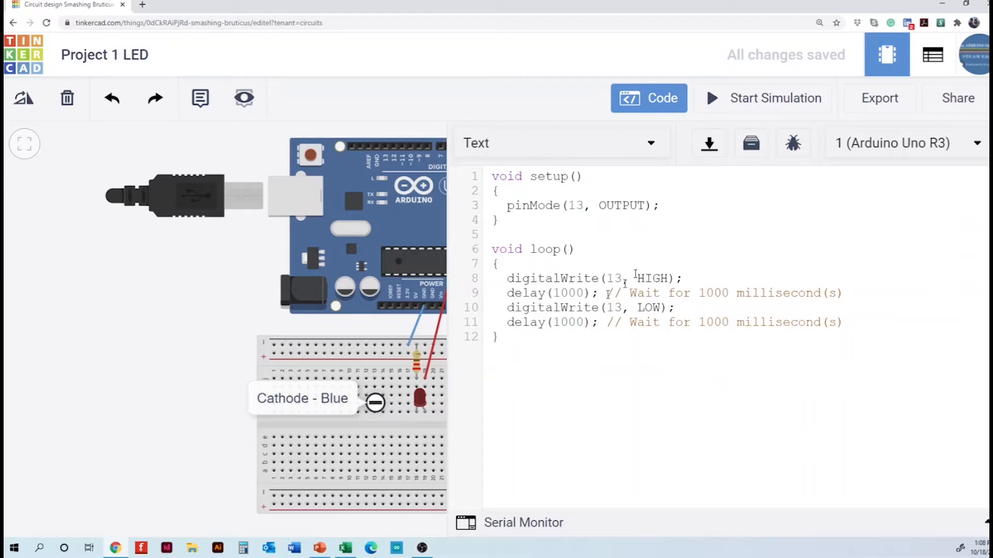
- Close the code editor, run the circuit simulation to check the LED with the default code, and stop it
click(665, 105)
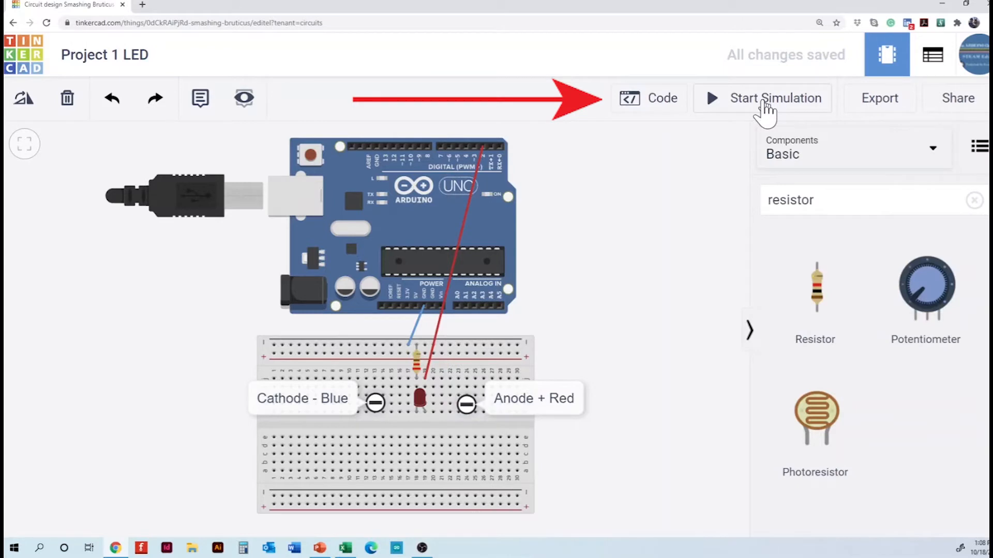
click(764, 106)
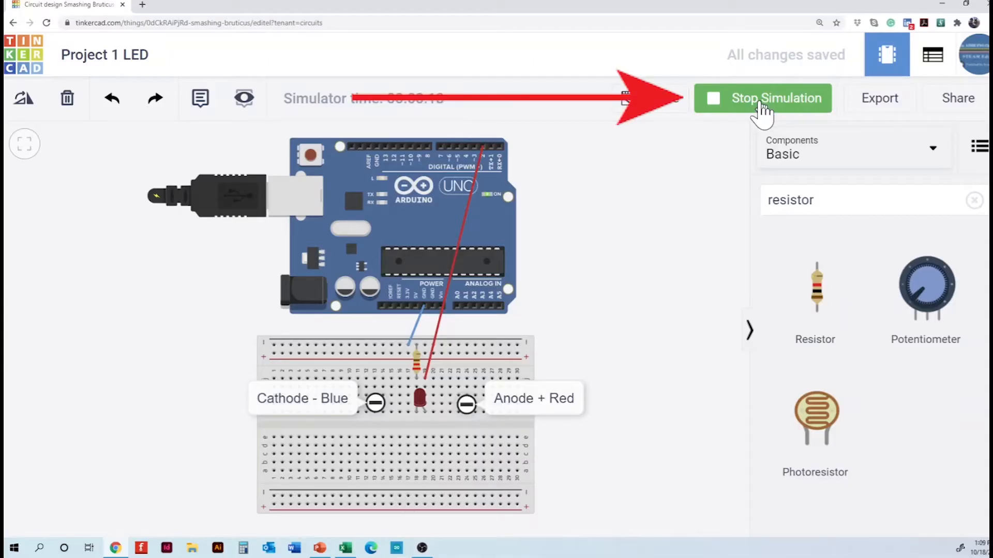
click(761, 100)
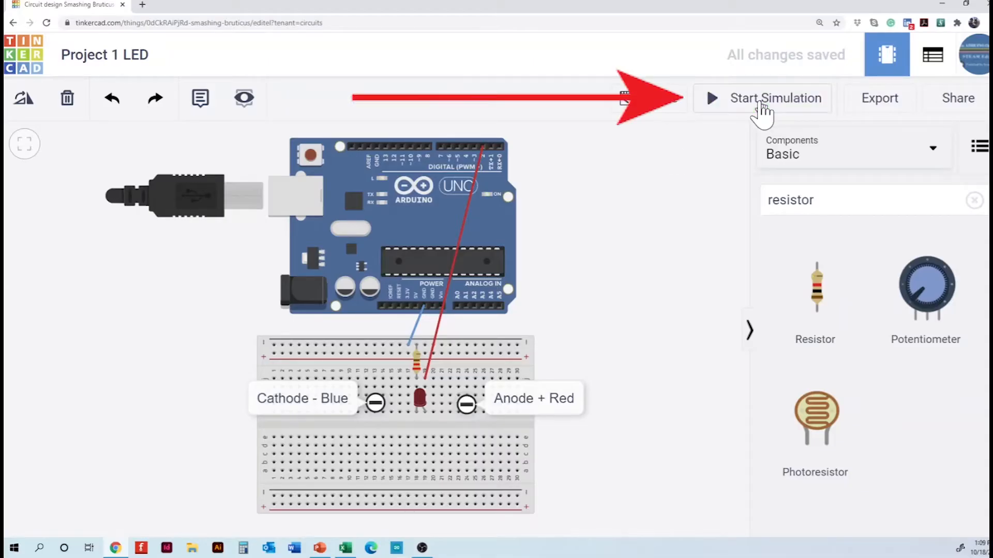
- Replace all of the default Arduino code with the variable declaration int led=2; on the first line
click(658, 110)
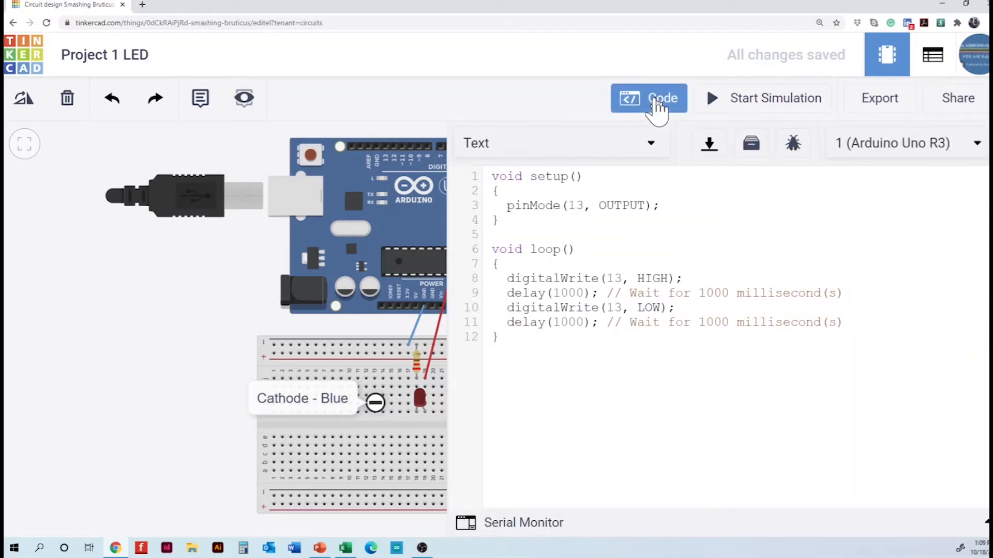
drag(499, 338, 468, 164)
key(BackSpace)
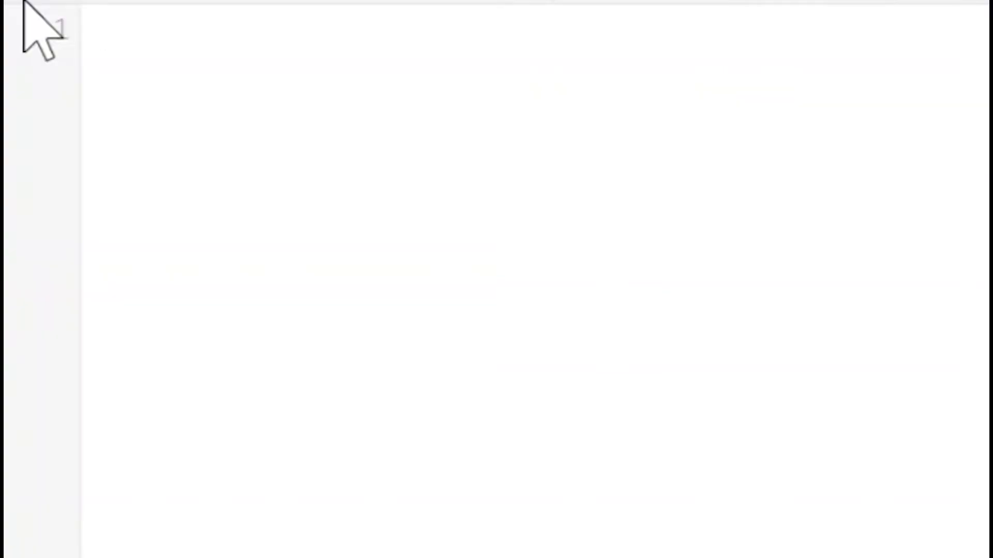
text(int led)
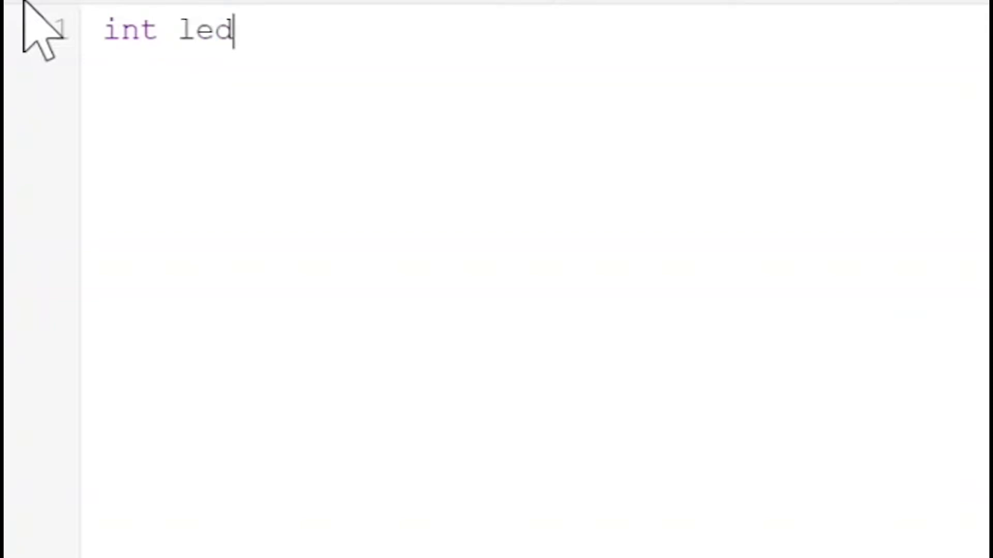
text(=2;)
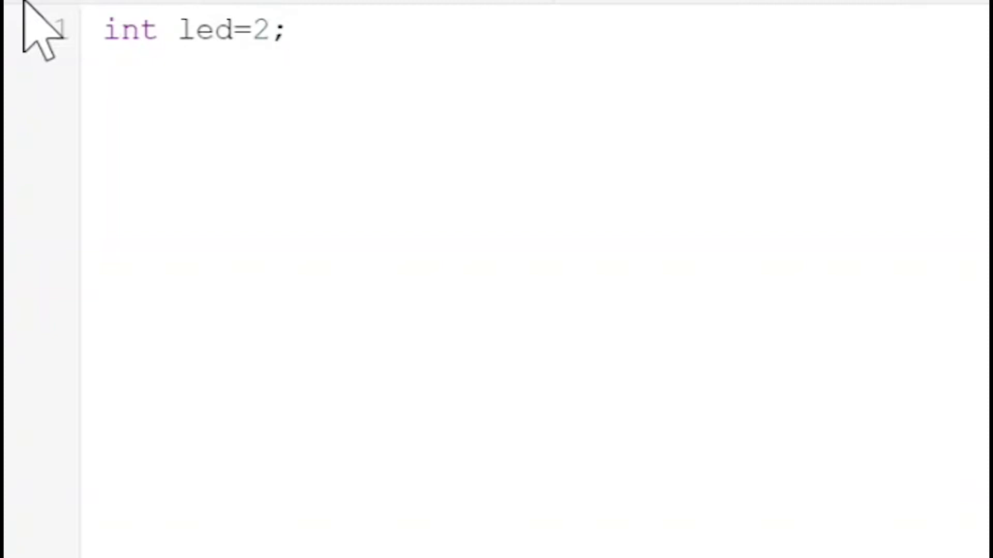
- Open the setup function with void setup(){ on the line below the led declaration
key(Return)
text(vo)
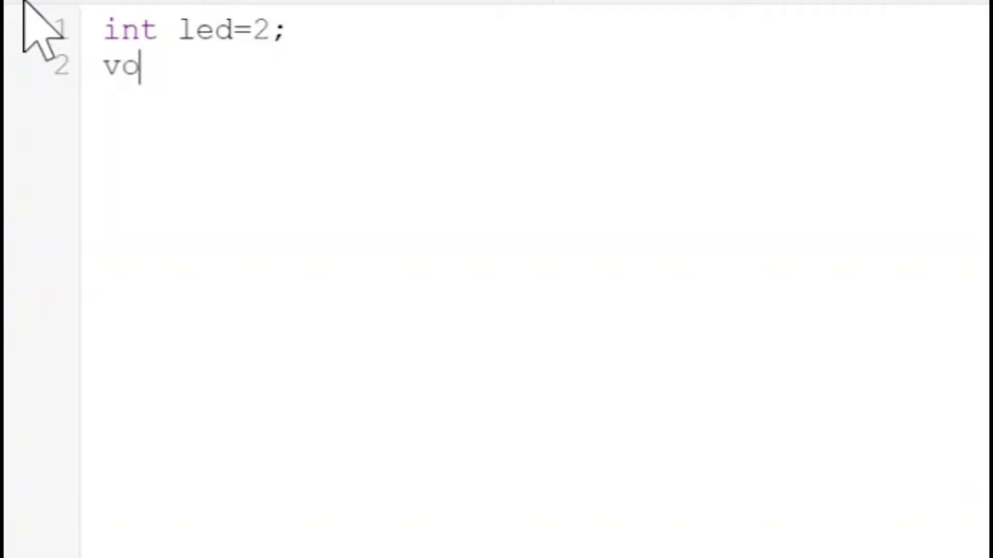
text(id detup)
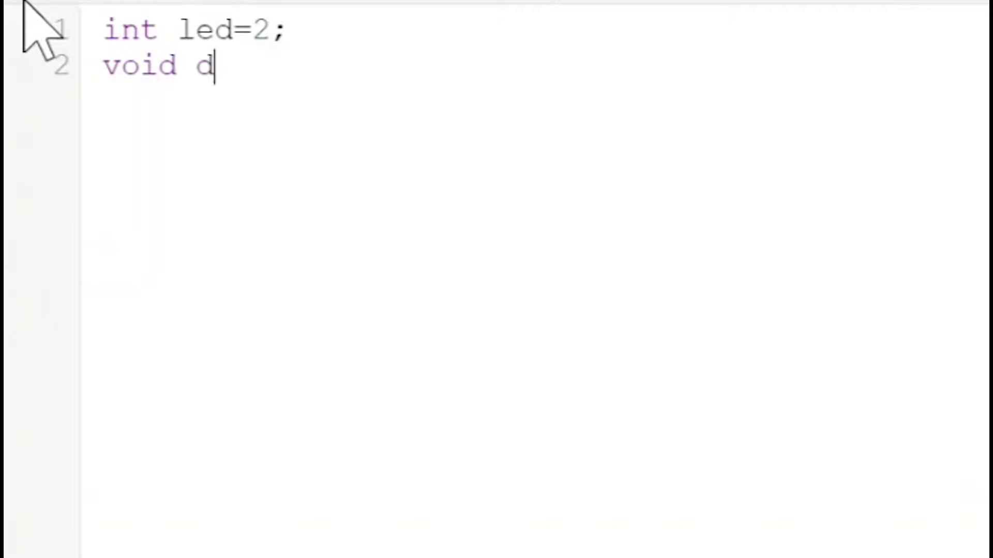
key(BackSpace)
key(BackSpace)
key(BackSpace)
key(BackSpace)
key(BackSpace)
text(setup)
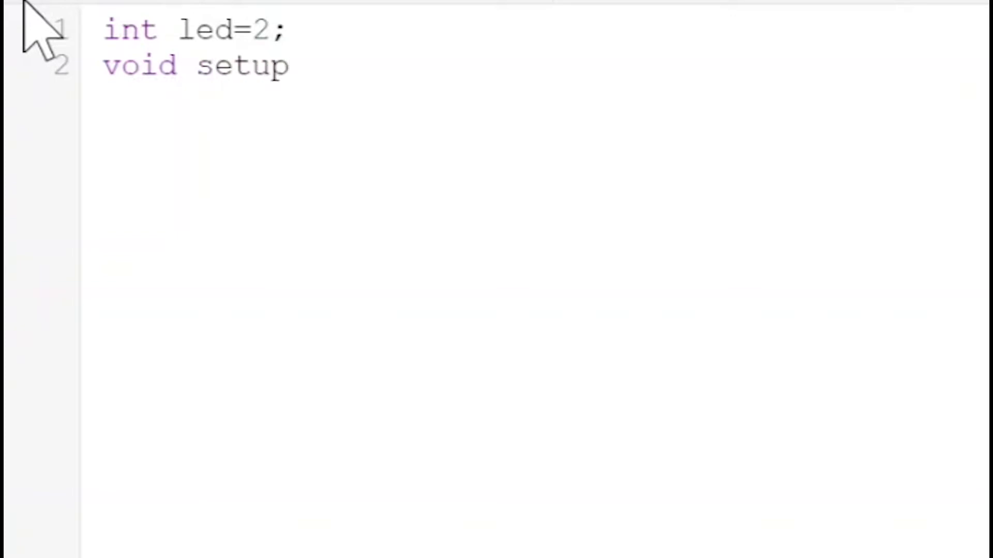
text((){)
key(Return)
- Configure the LED pin inside setup with pinMode(led,OUTPUT); and close the function with a brace
text(pinMode)
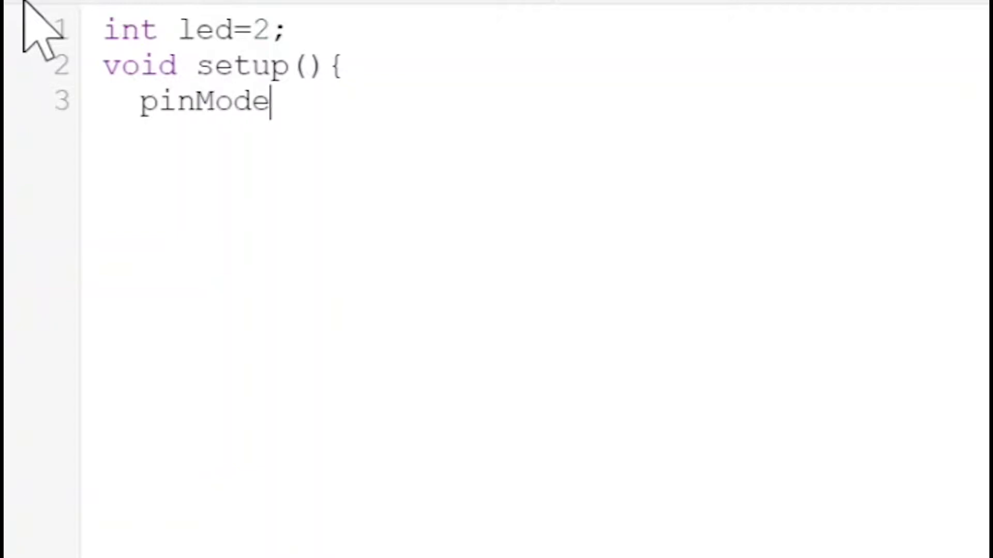
text((le)
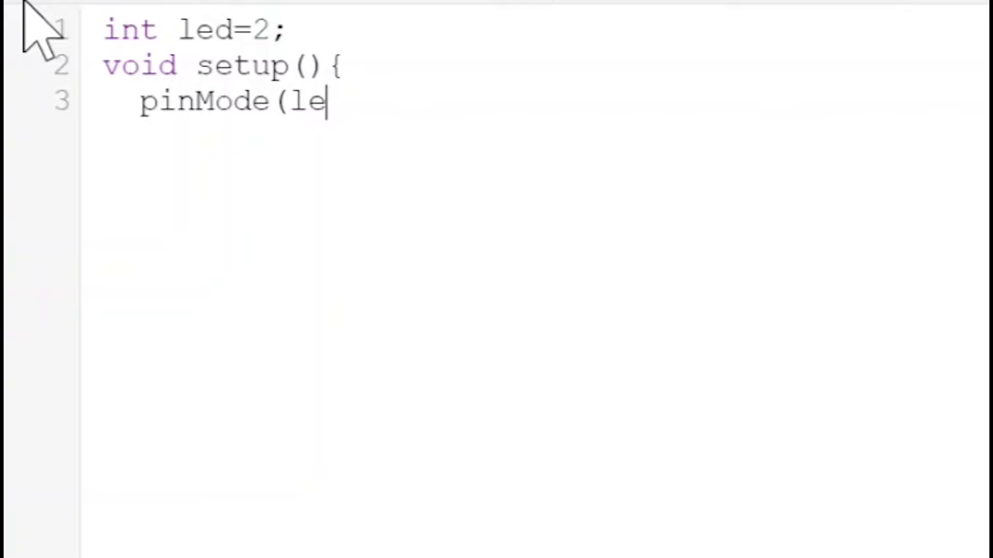
text(d,)
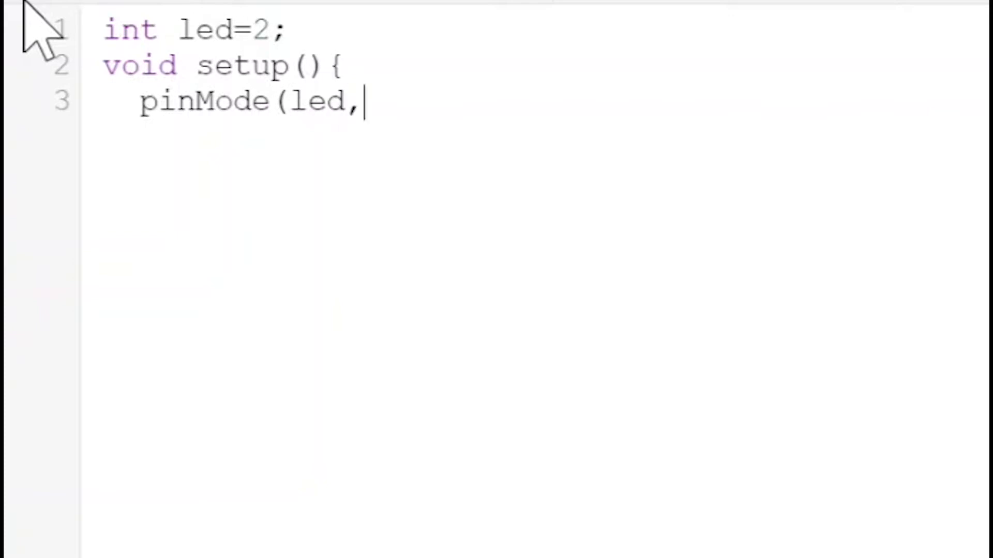
text(OUTPUT))
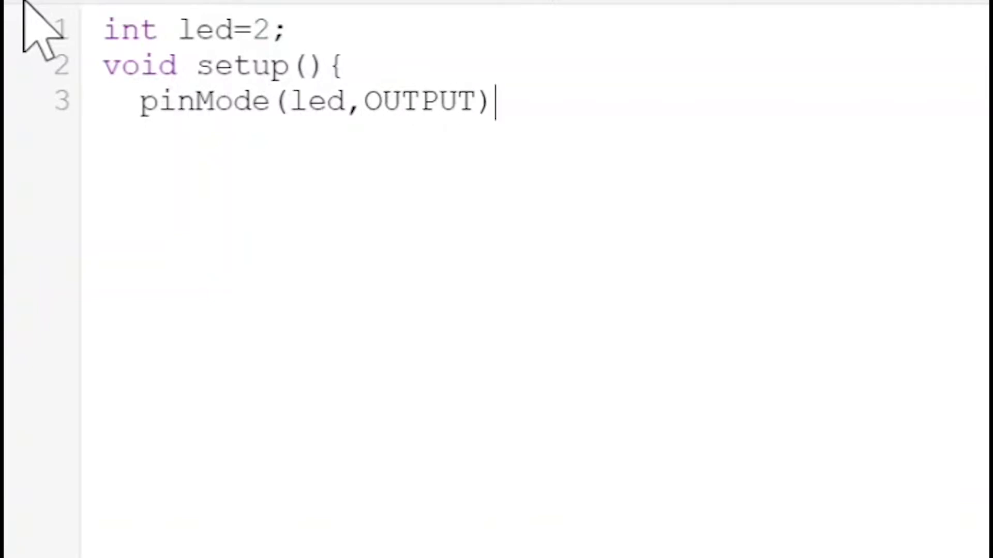
text(;)
key(Return)
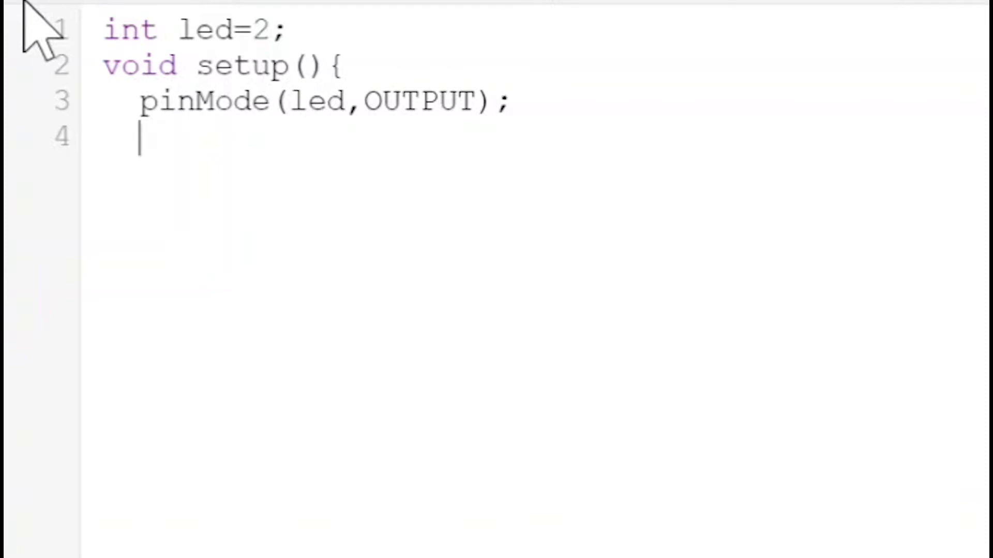
text(})
key(Return)
- Open the loop function with void loop(){ and switch the LED on in it with digitalWrite(led,HIGH);
text(void loop(){)
key(Return)
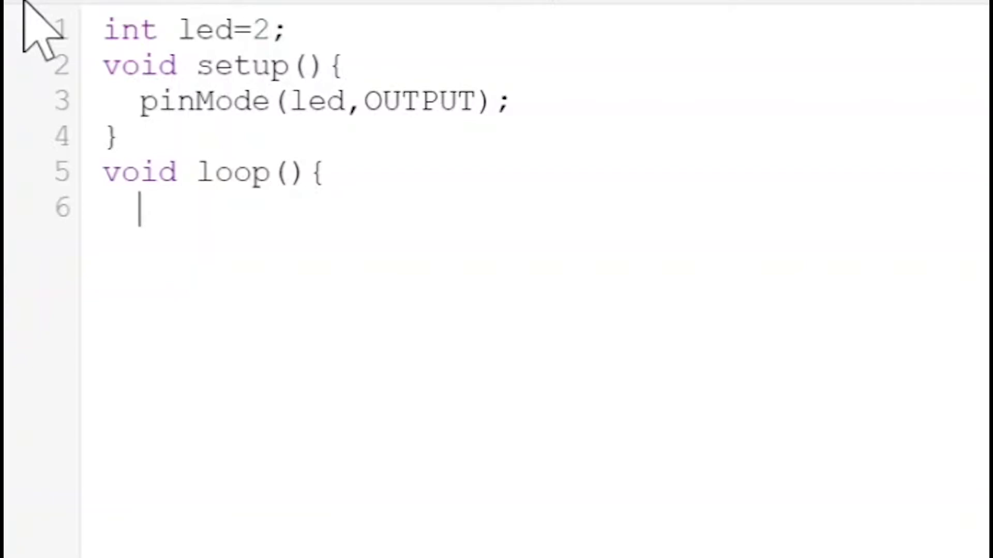
text(digi)
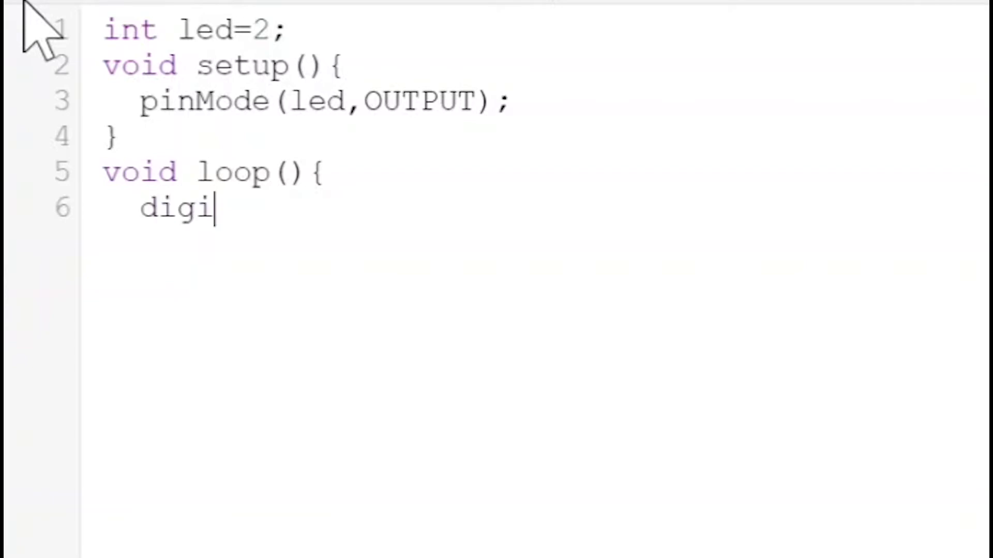
text(talWrit)
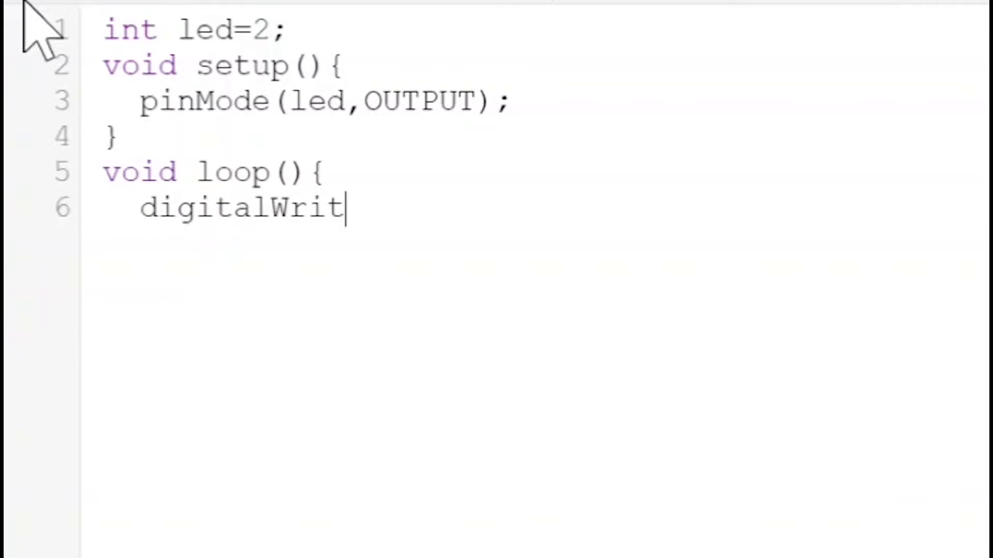
text(e(led)
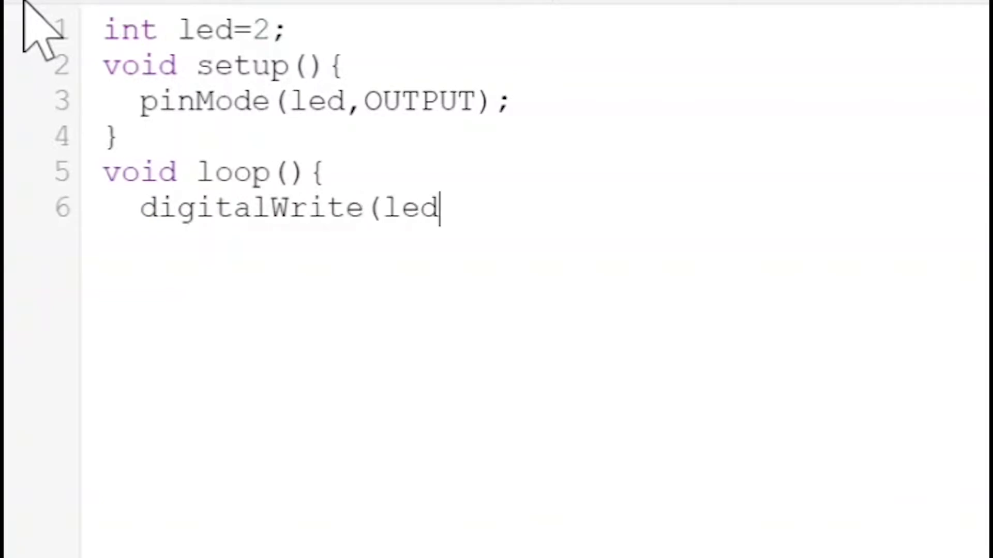
text(,HI)
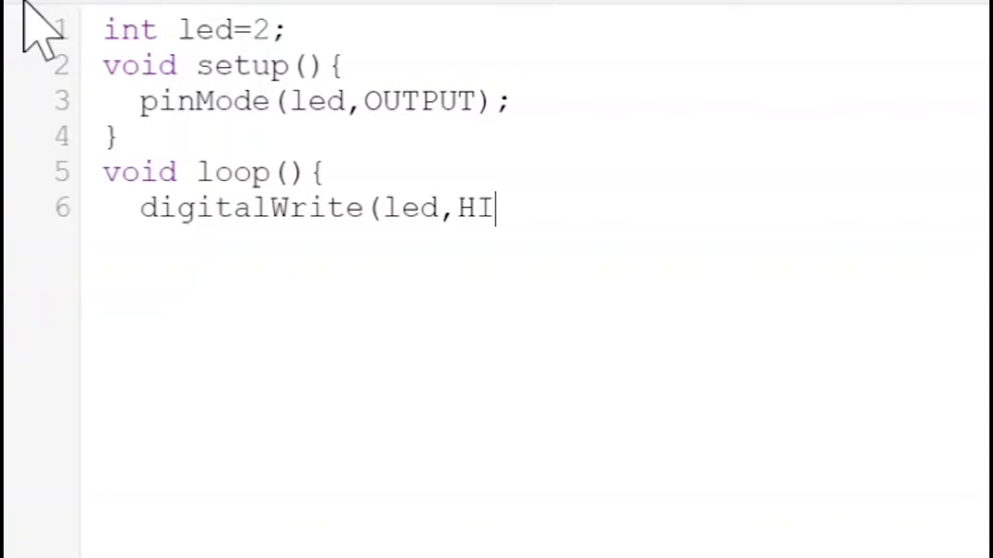
text(GH)
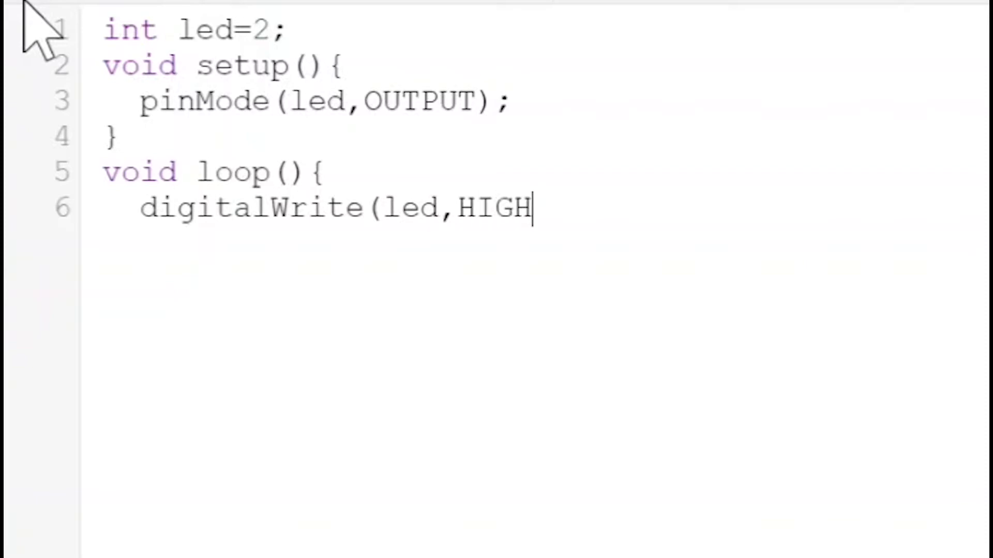
text();)
key(Return)
- Add delay(500); to the loop on the line after digitalWrite(led,HIGH);
text(delay)
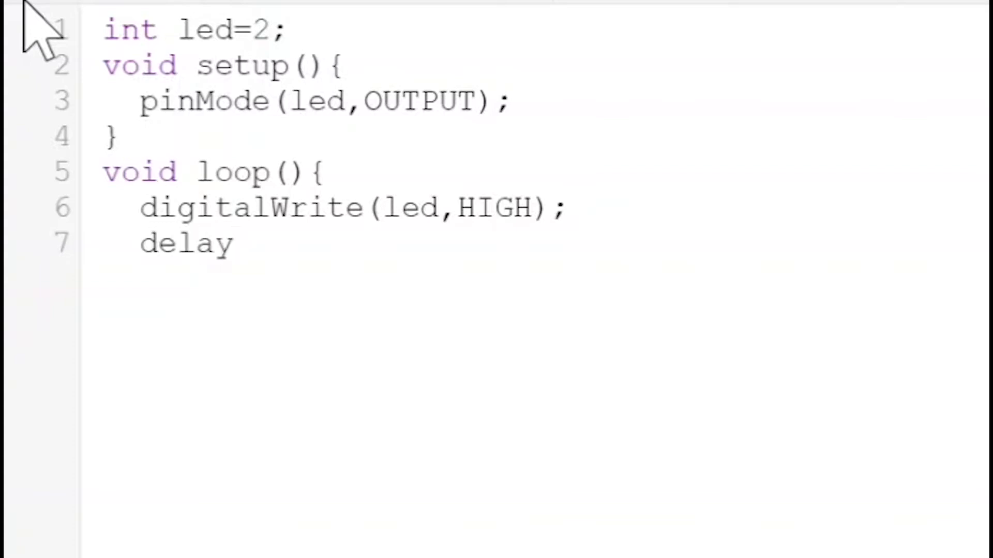
text((500);)
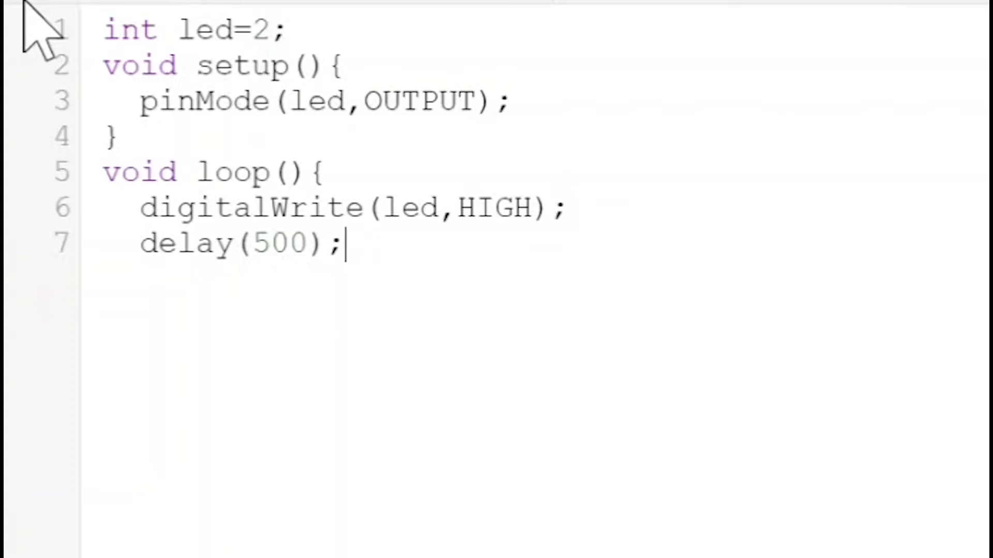
key(Return)
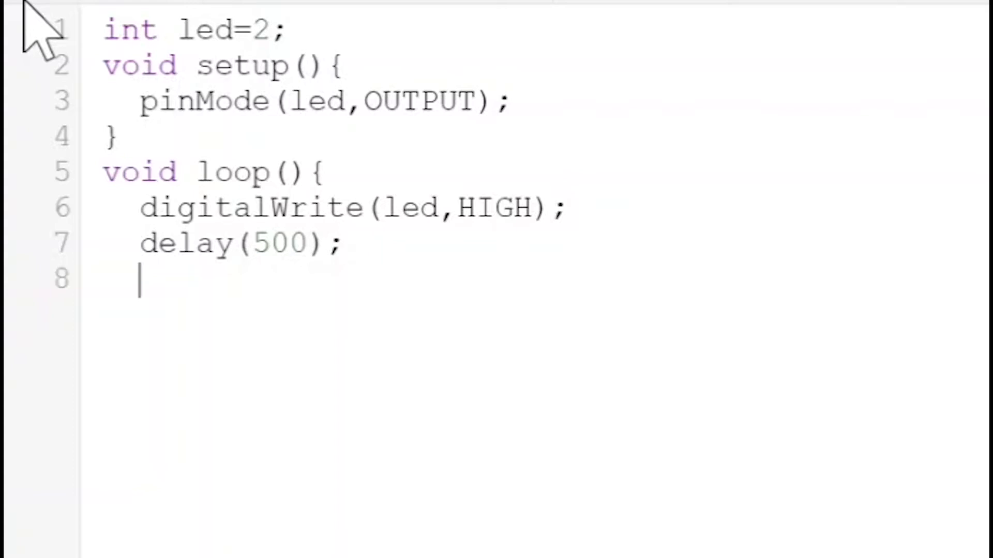
- Switch the LED off in the loop by adding digitalWrite(led,LOW); below the delay
text(digi)
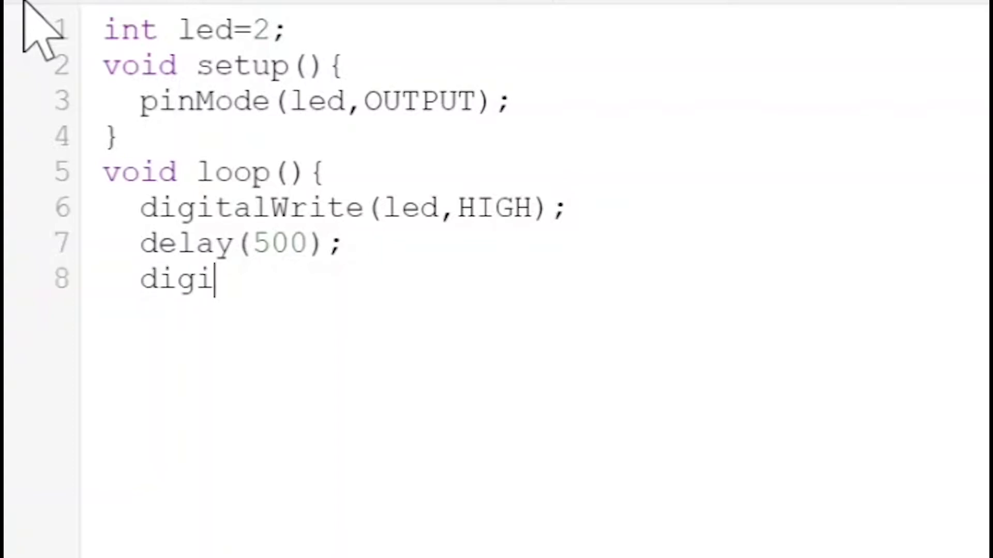
text(talW)
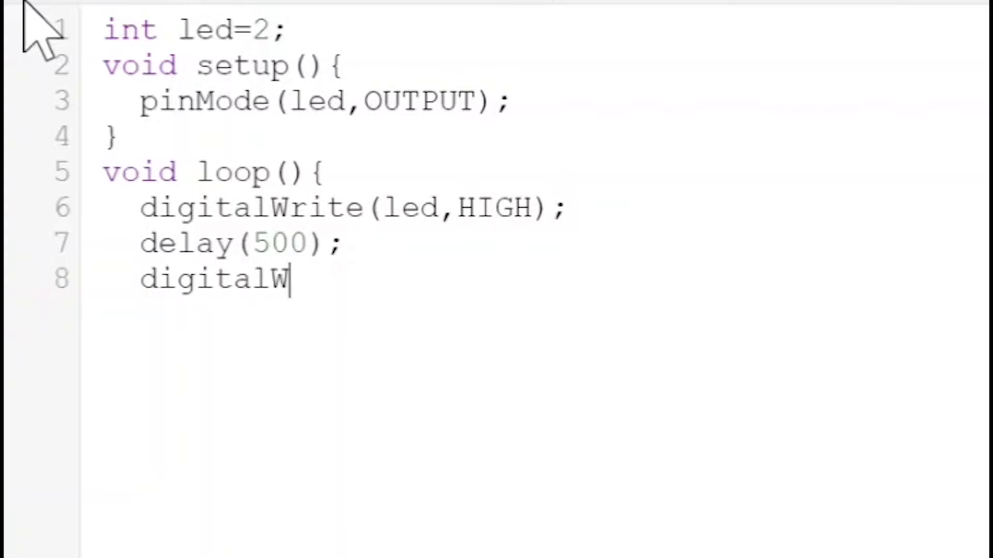
text(rite()
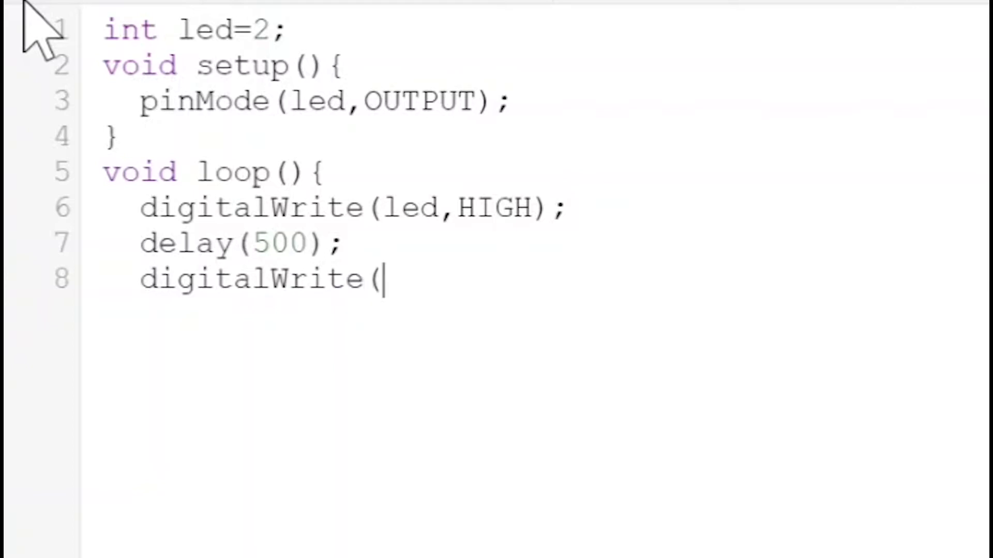
text(led)
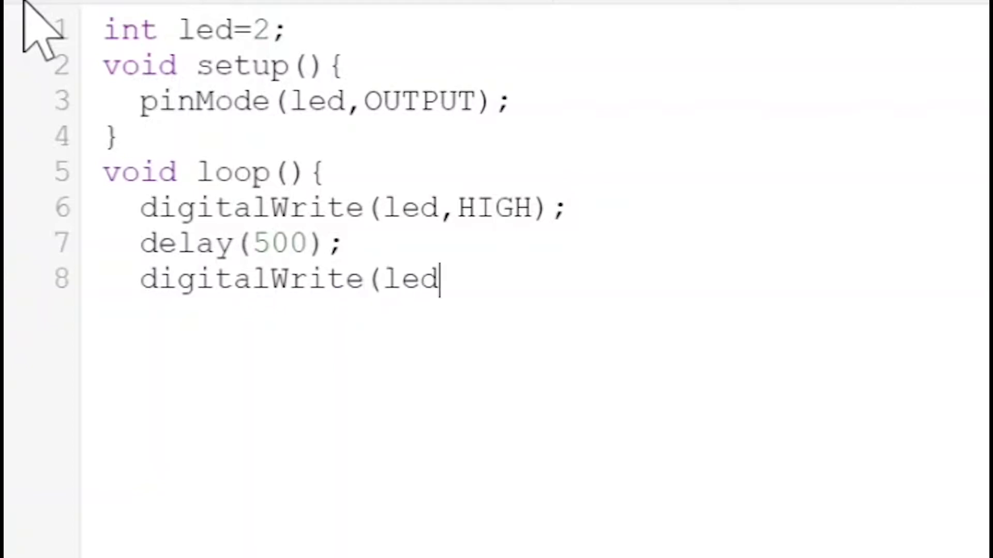
text(,LOW)
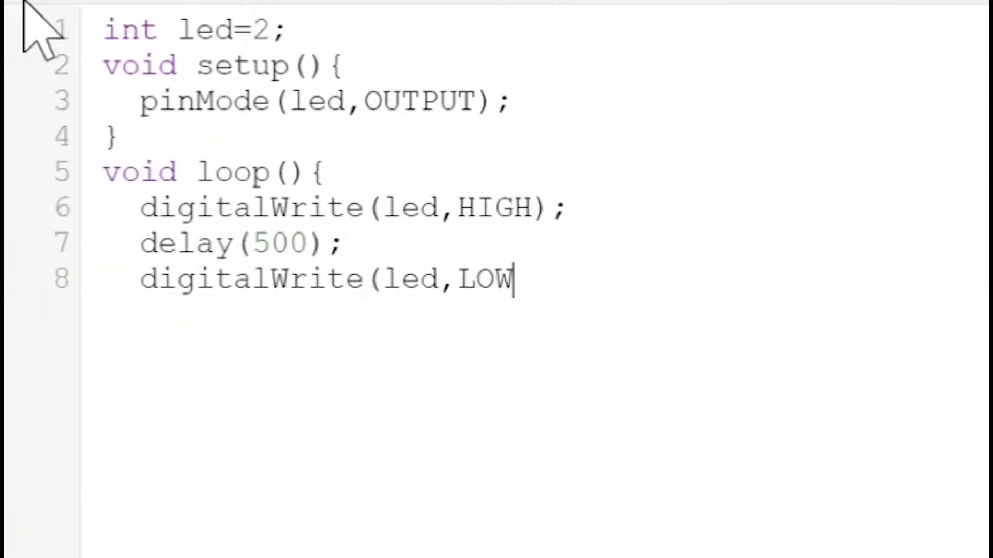
text();)
key(Return)
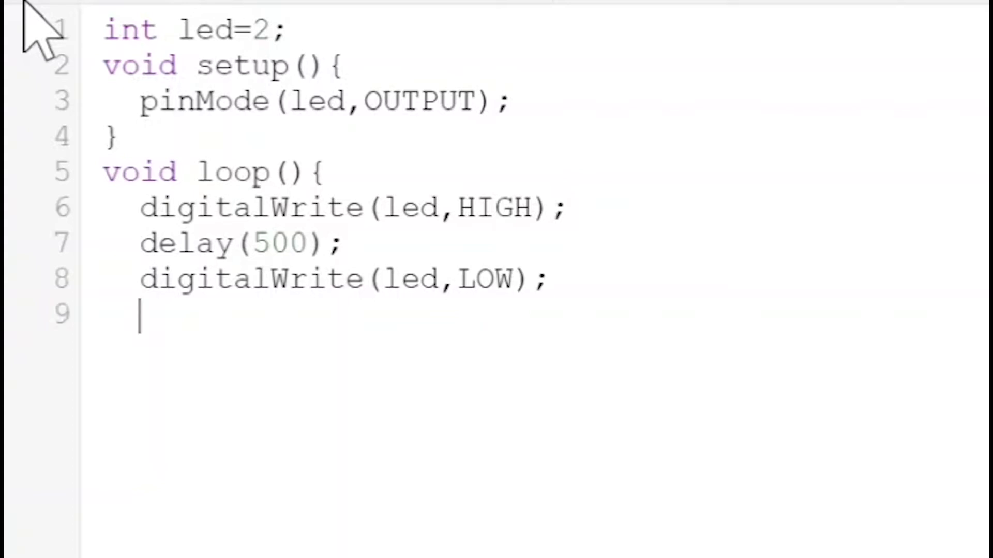
- Add a second delay(500); below digitalWrite(led,LOW); and close the loop function with a brace
text(d)
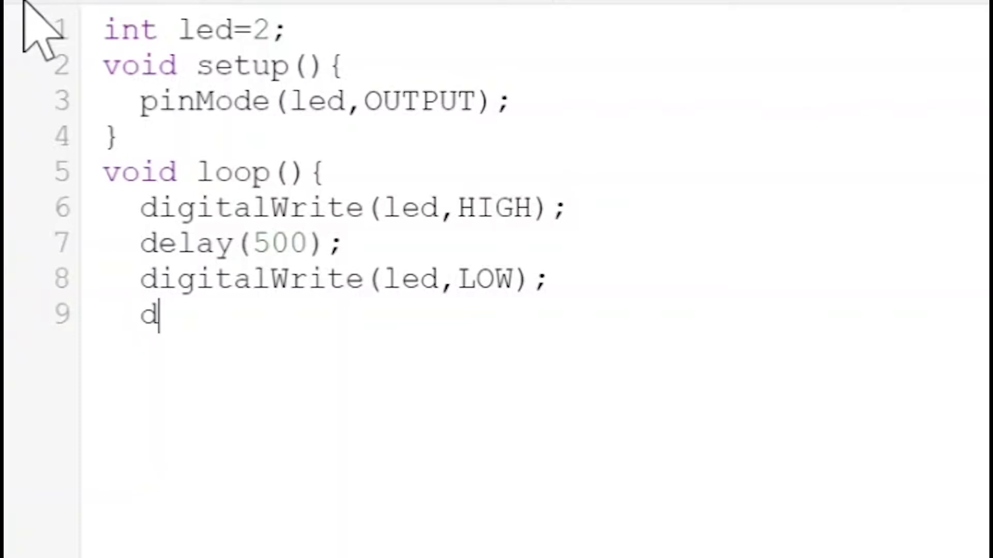
text(elay()
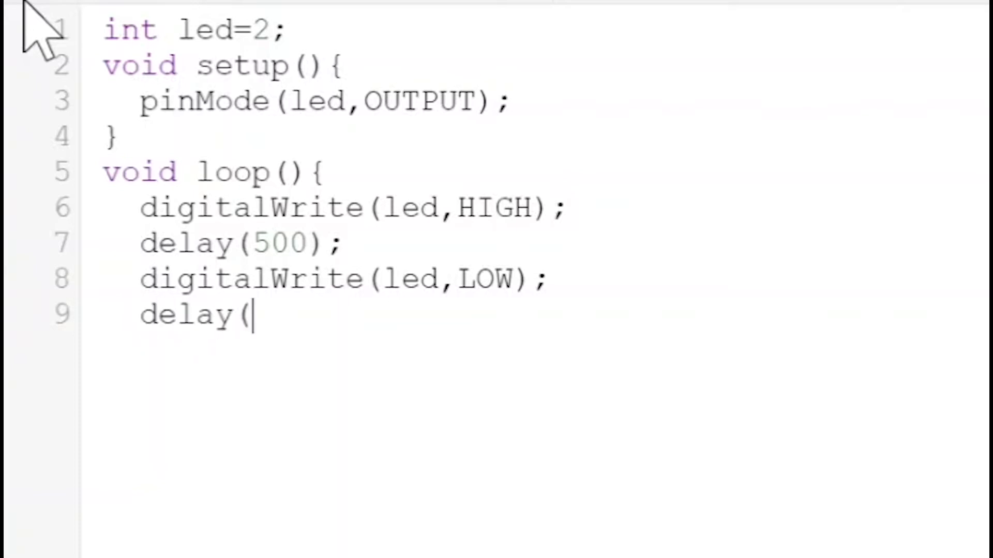
text(500))
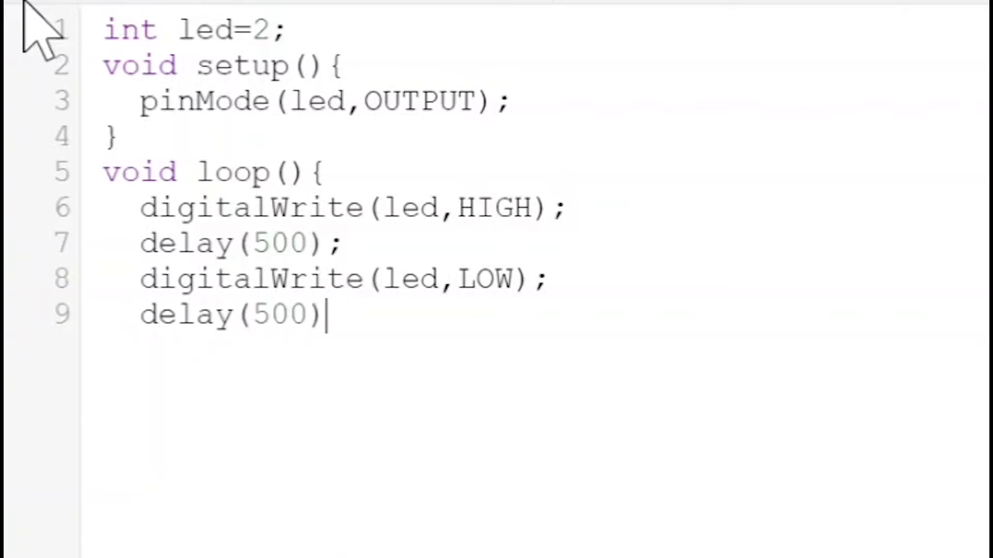
text(;)
key(Return)
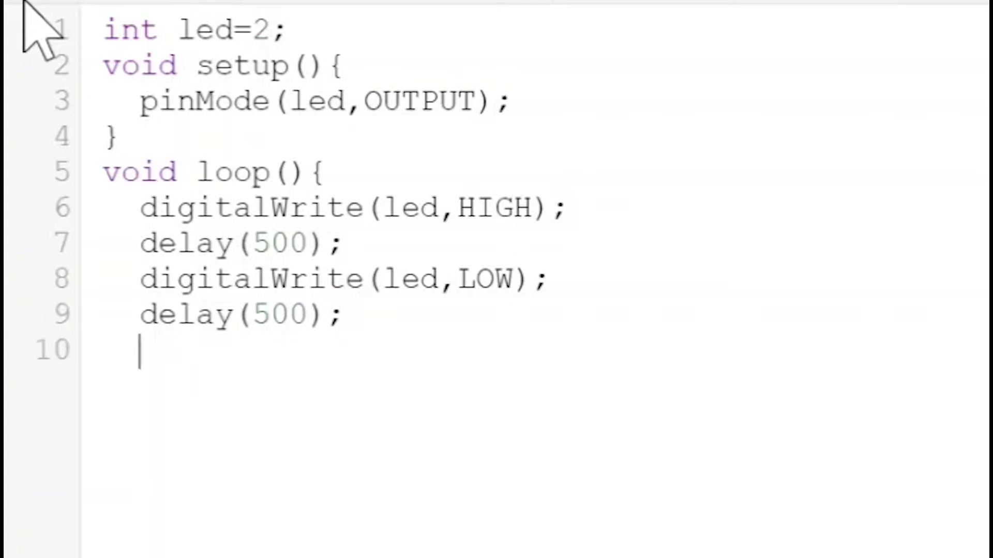
text(})
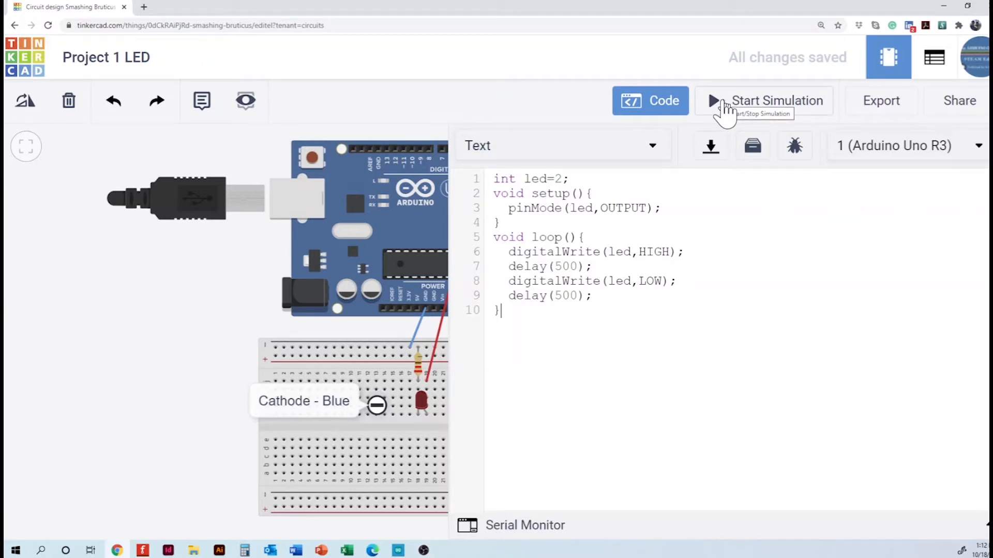
- Hide the code and run the circuit simulation to check the LED blinking, and stop it
click(657, 110)
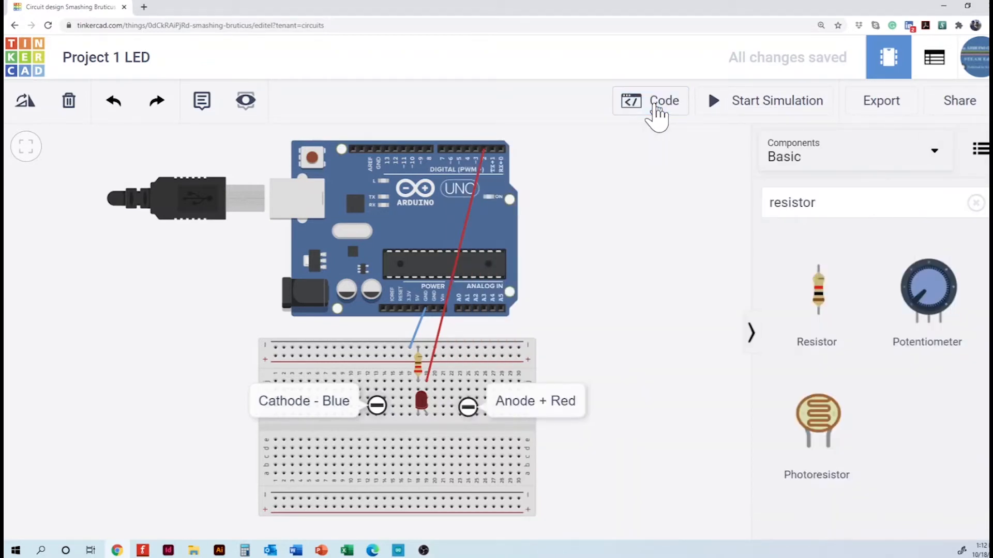
click(745, 115)
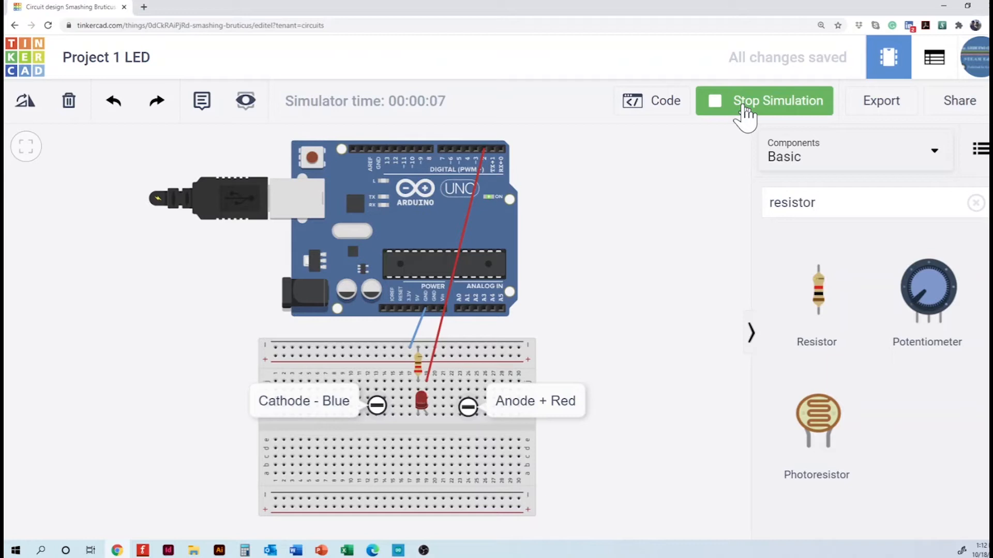
click(742, 110)
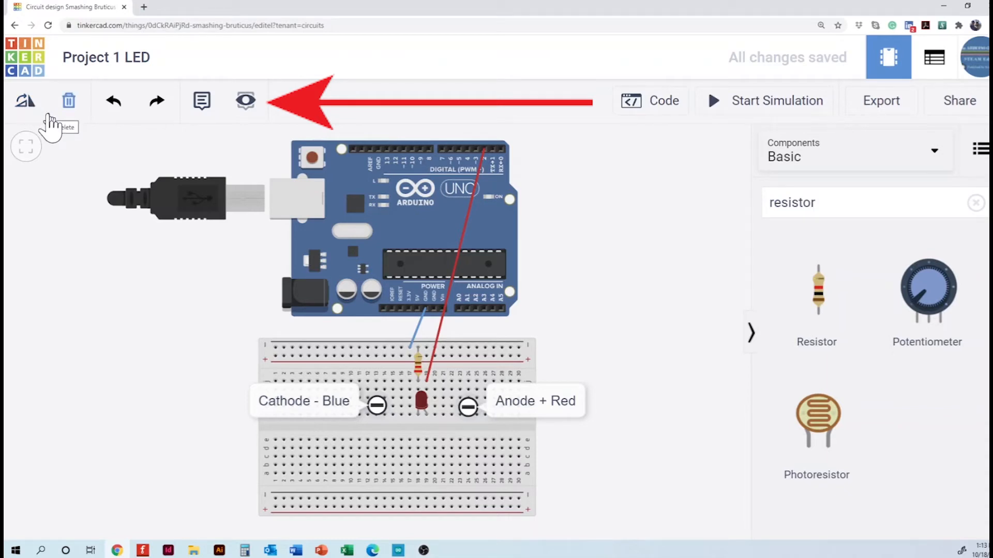
- Rotate the Arduino Uno board step by step through one full turn back to its original orientation
click(411, 223)
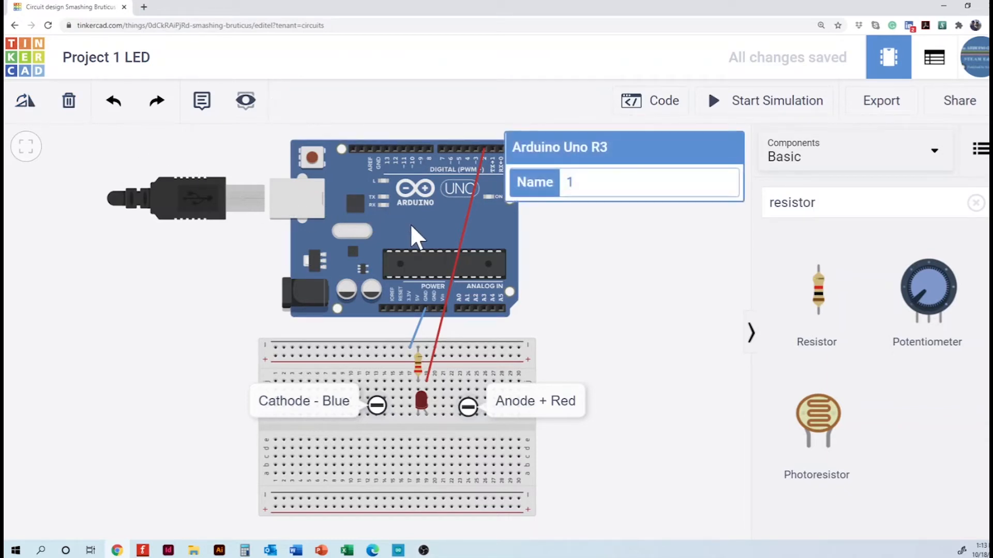
click(23, 106)
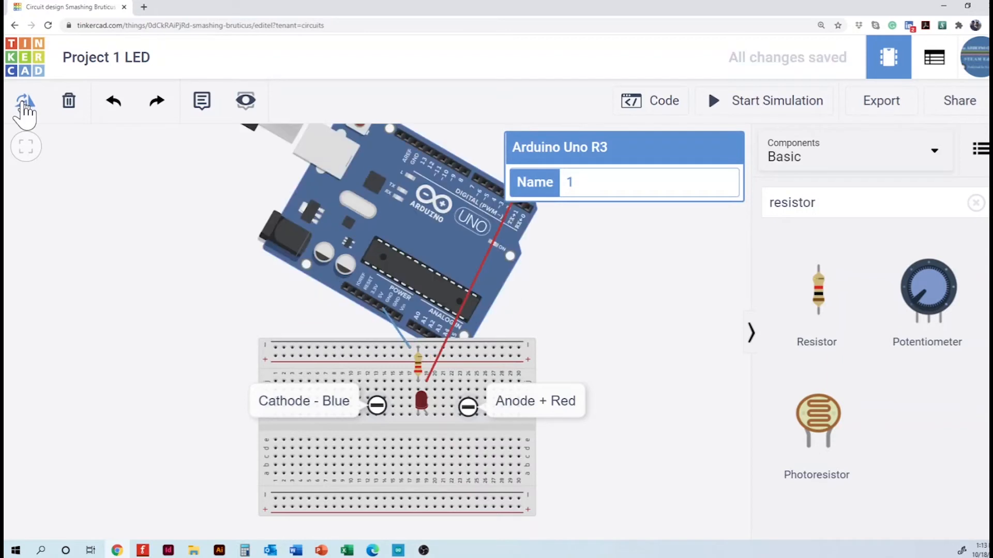
click(23, 106)
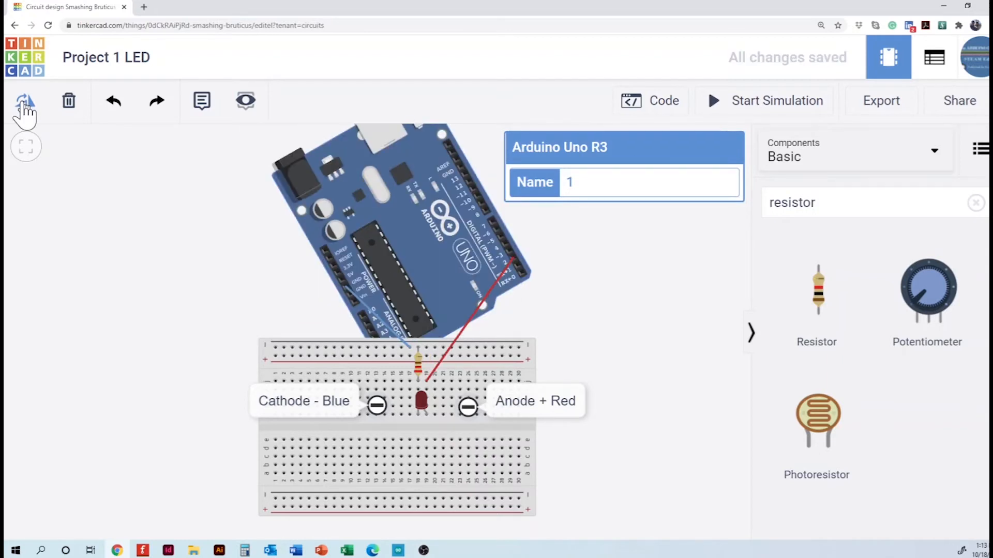
click(24, 106)
click(24, 106)
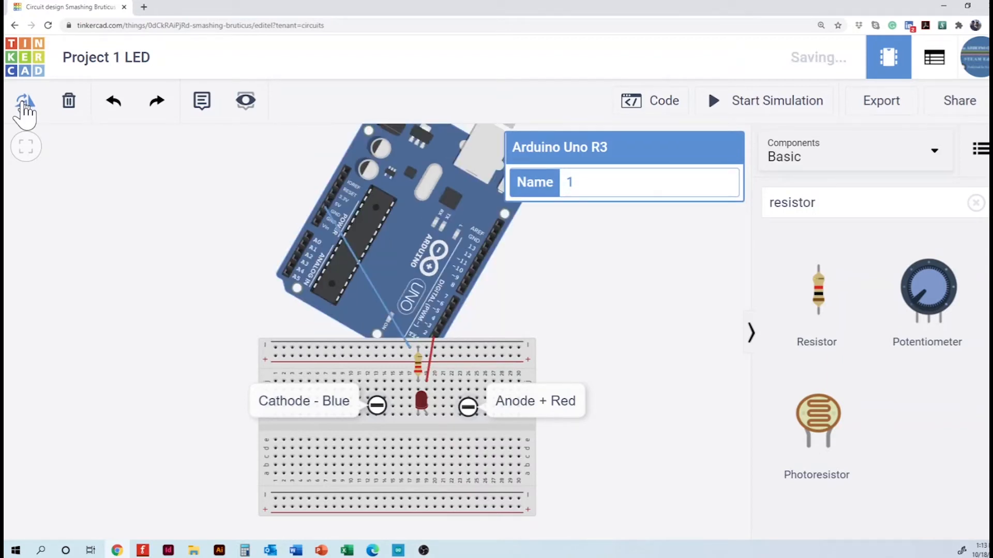
click(23, 106)
click(24, 106)
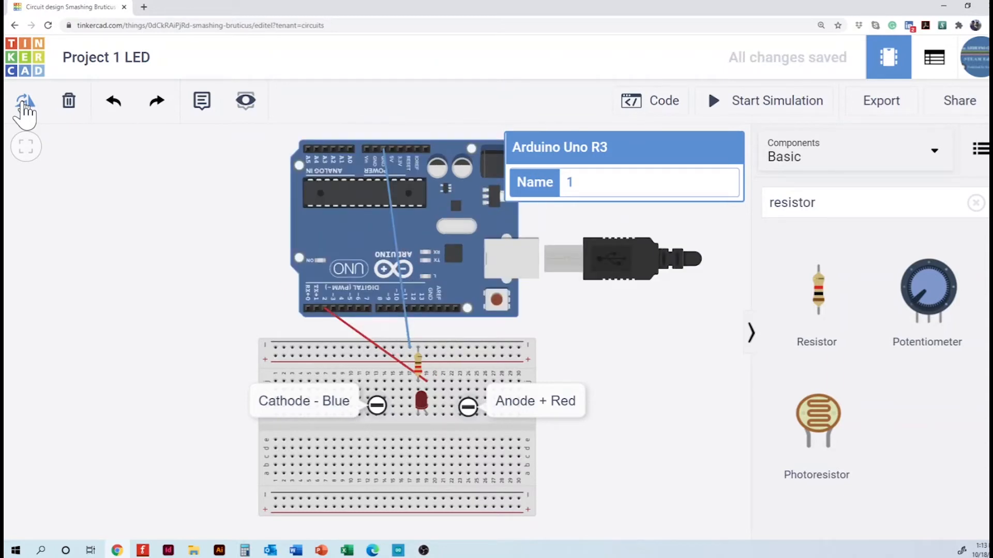
click(23, 106)
click(24, 106)
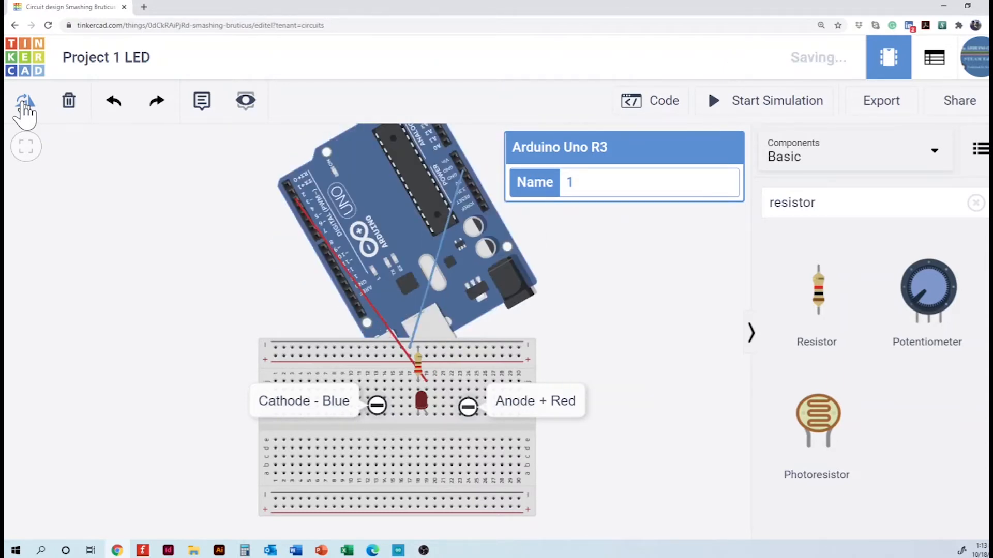
click(23, 106)
click(23, 106)
click(23, 106)
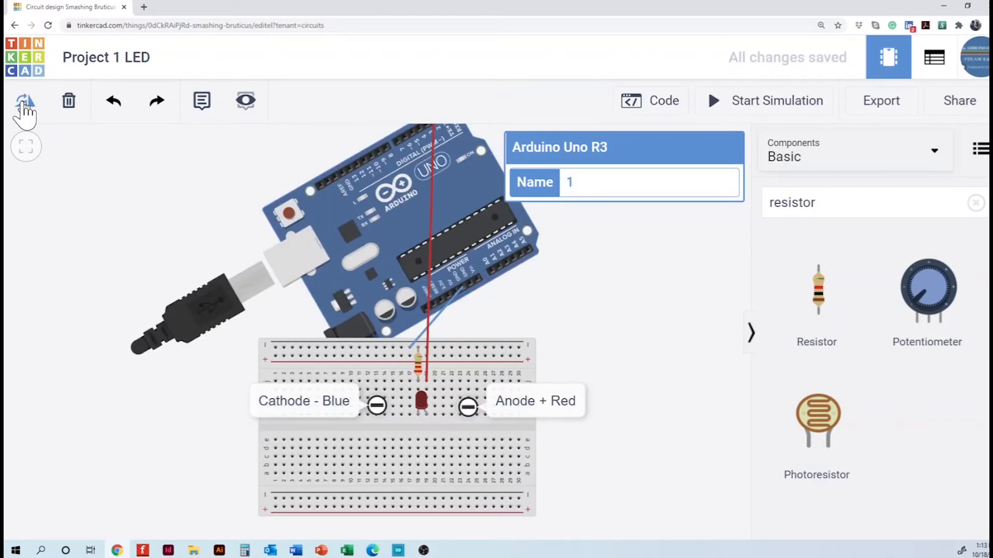
click(23, 106)
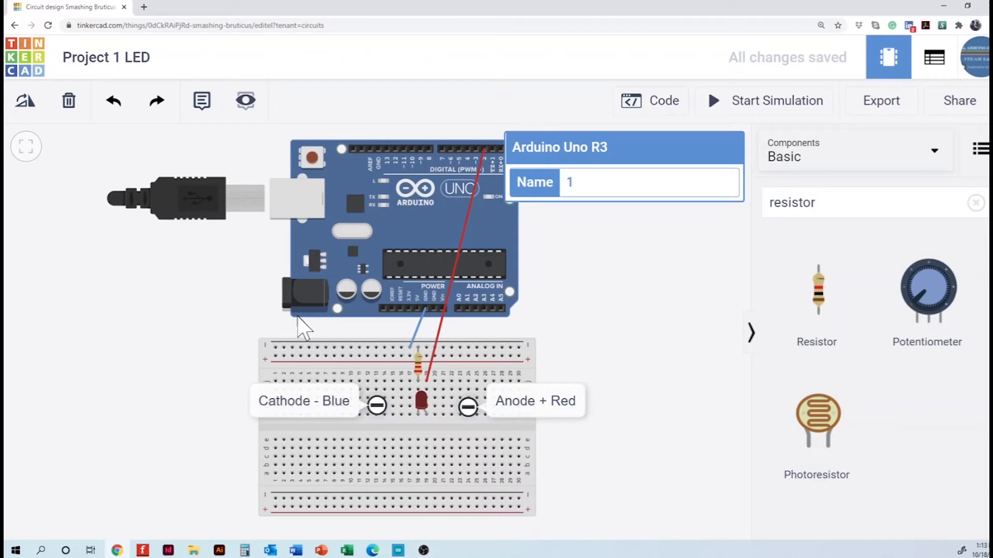
- Replace the ground wire with a new blue wire from the Arduino's GND pin to the breadboard's upper negative rail
click(415, 332)
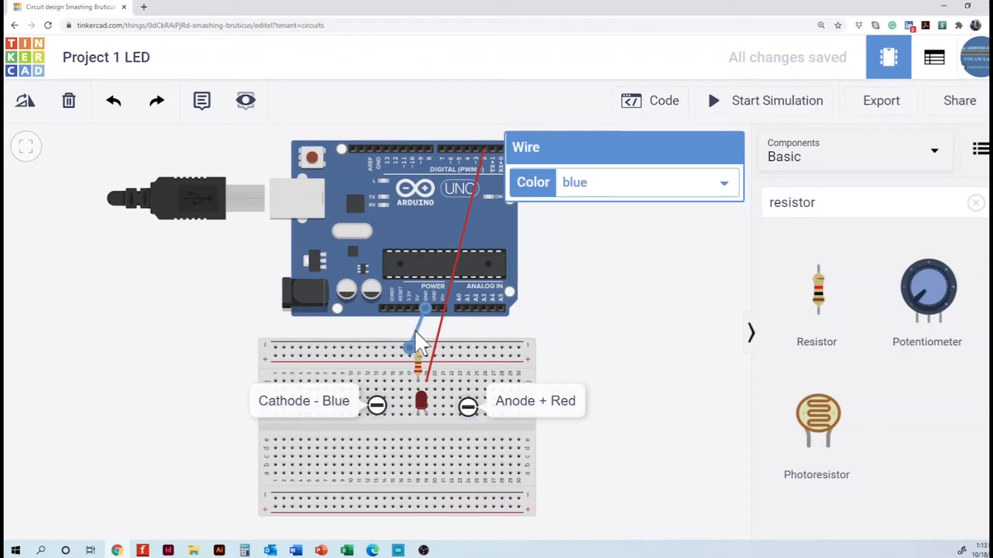
click(69, 102)
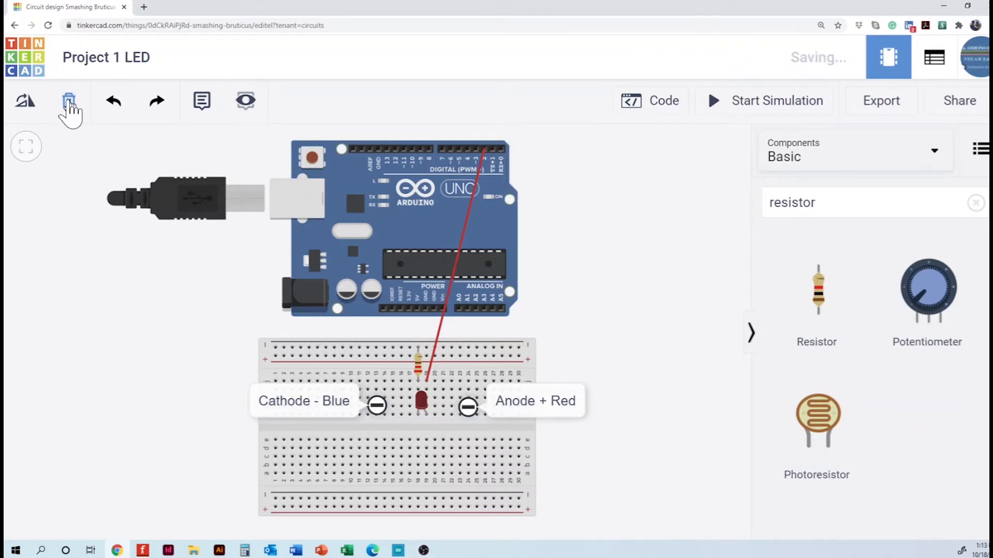
click(425, 309)
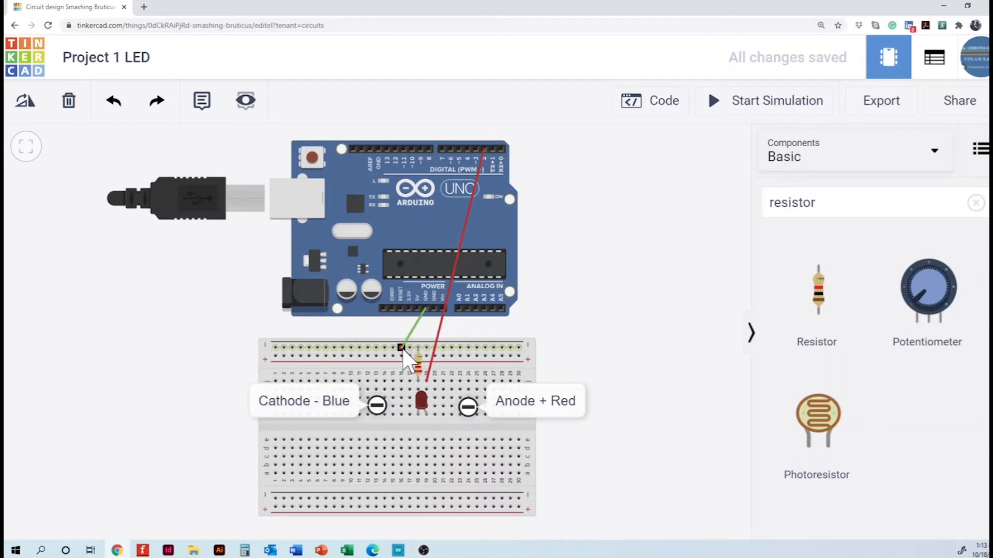
click(402, 349)
click(603, 191)
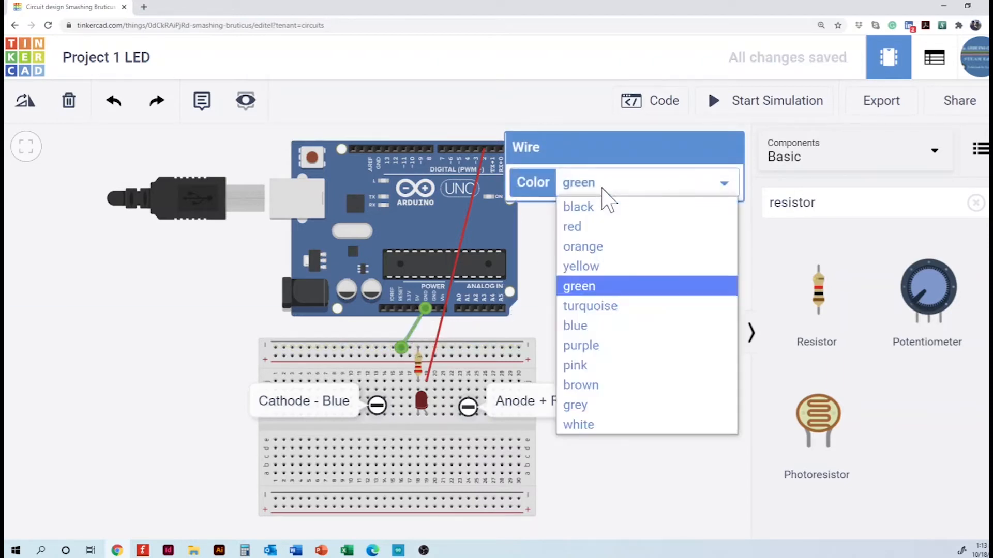
click(583, 326)
click(558, 327)
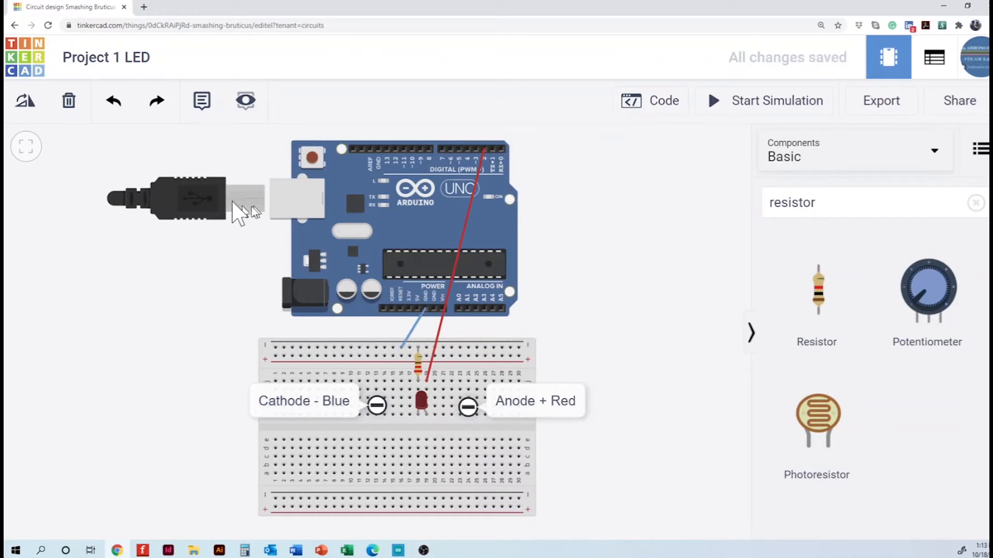
- Undo the recent ground wire changes and redo them to bring back the blue replacement wire
click(118, 103)
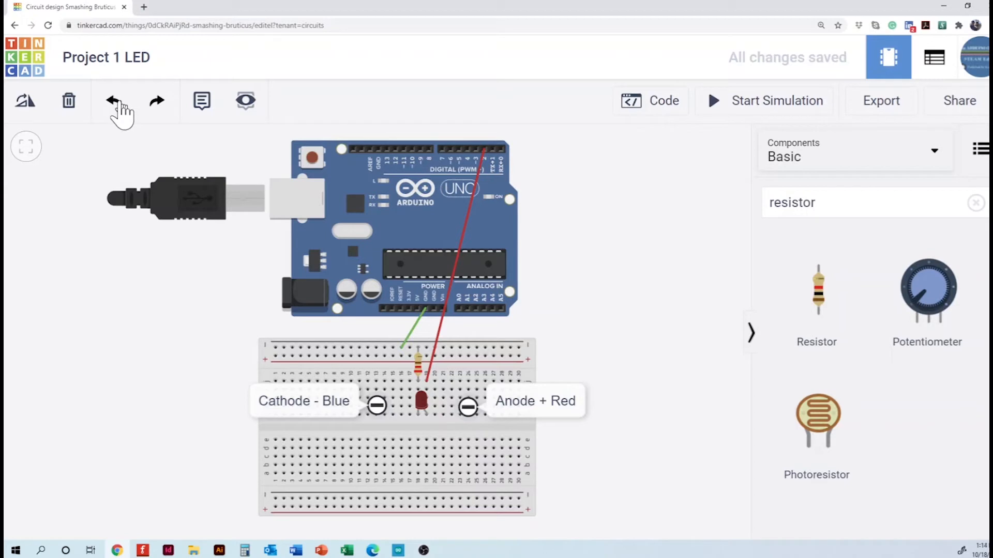
click(119, 103)
click(119, 103)
click(158, 105)
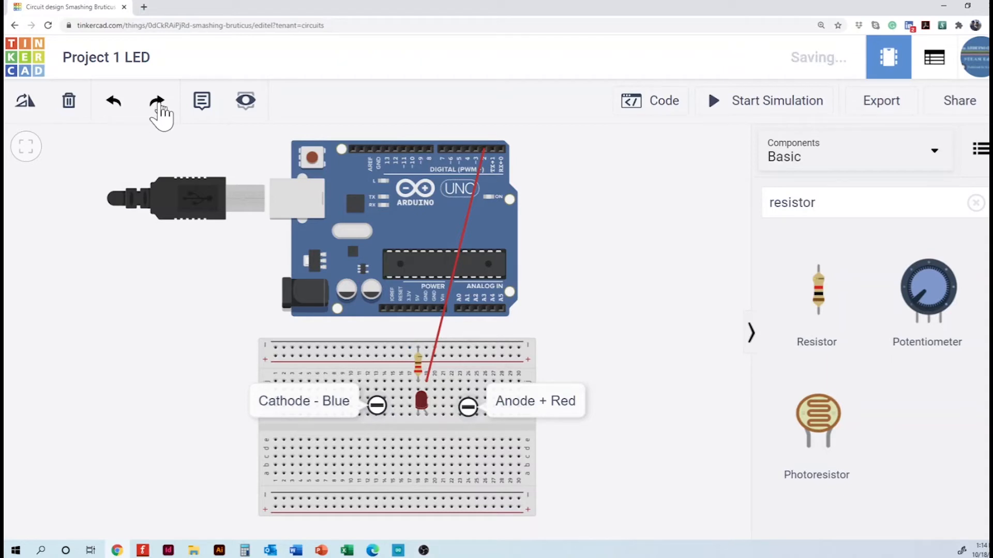
click(159, 105)
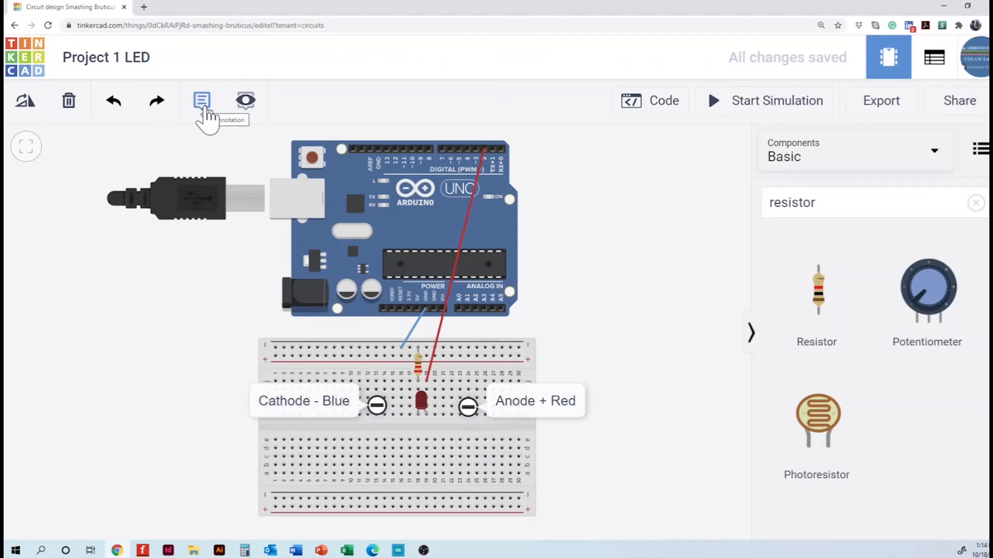
- Hide the circuit's annotations, show them again, and fit the whole circuit in the view
click(247, 101)
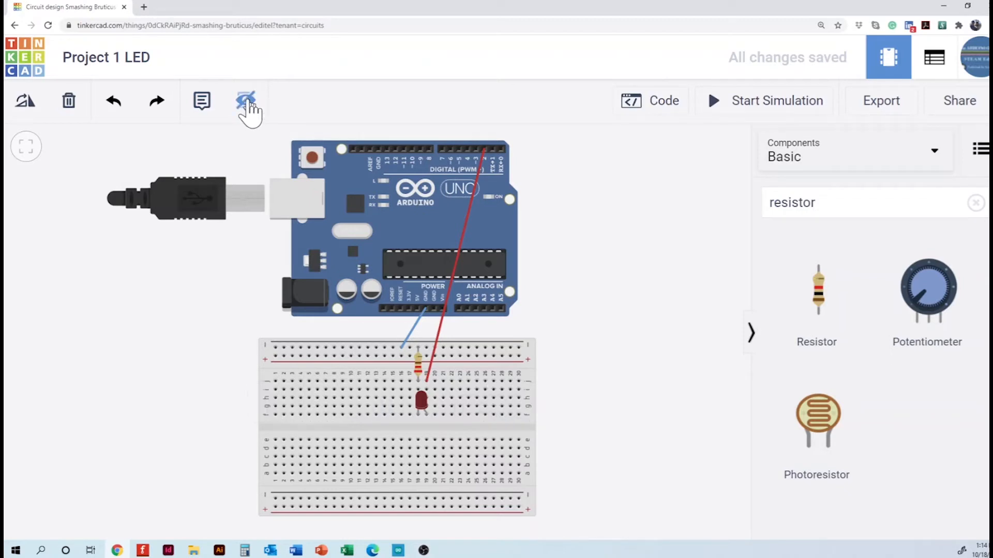
click(247, 104)
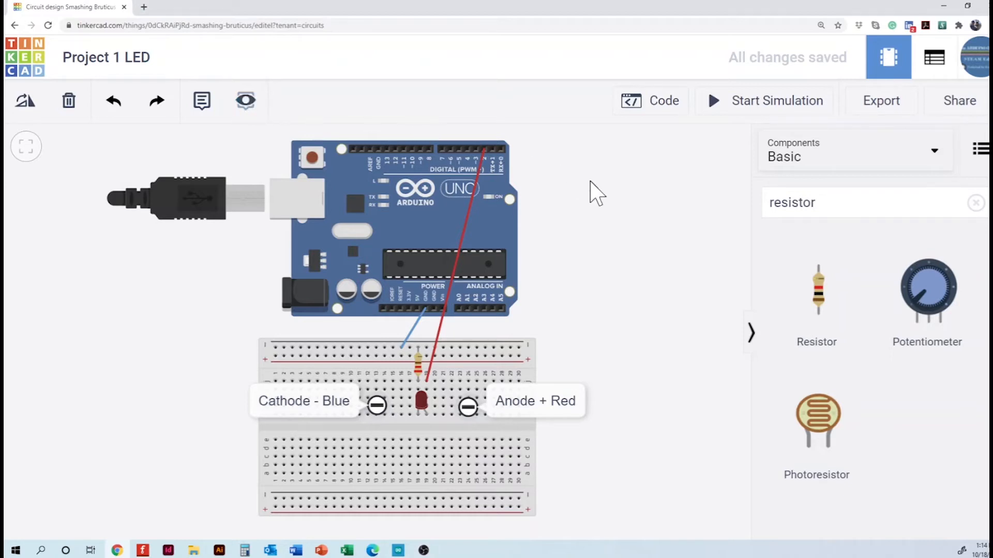
click(25, 150)
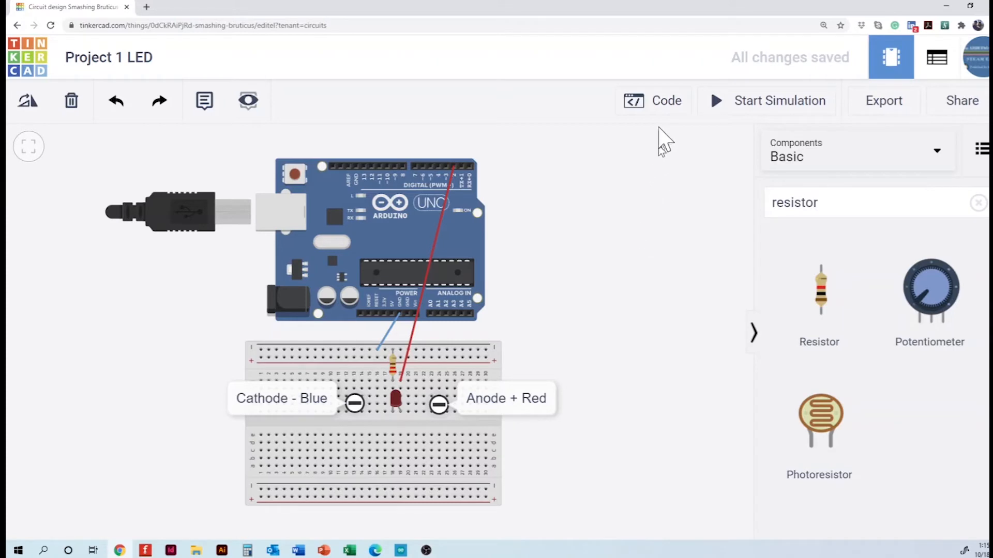
- Set both delays in the loop code to 100 so that they read delay(100);
click(659, 103)
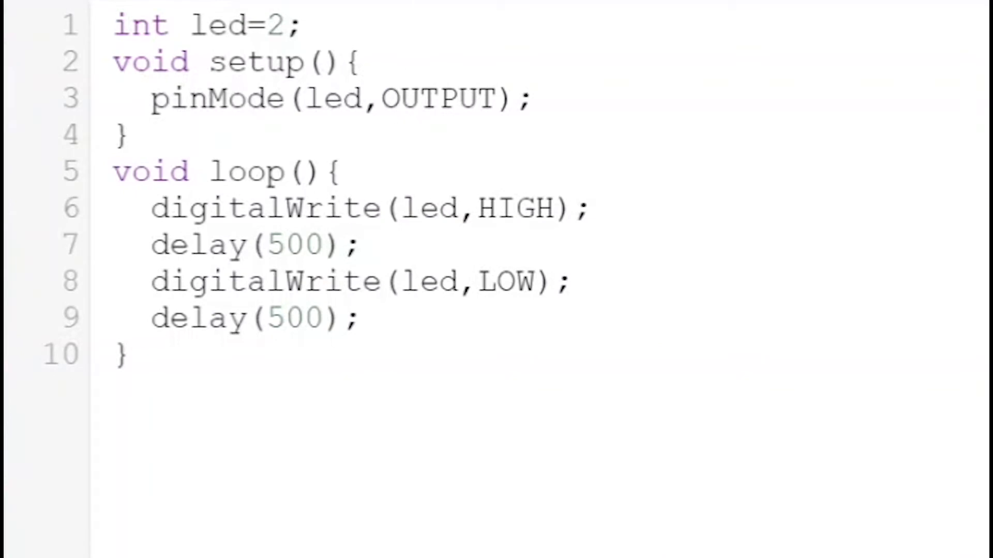
drag(284, 246, 268, 248)
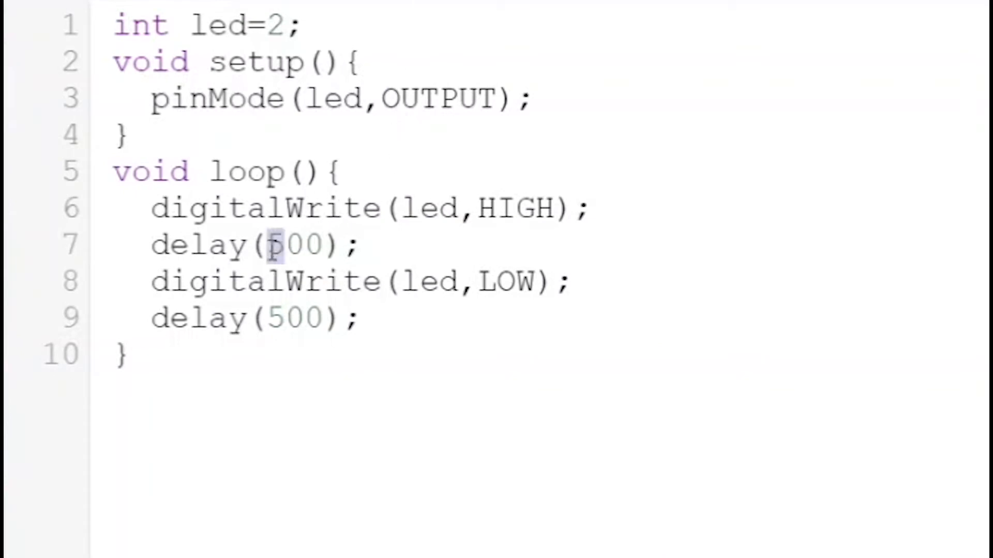
text(1)
drag(285, 319, 269, 321)
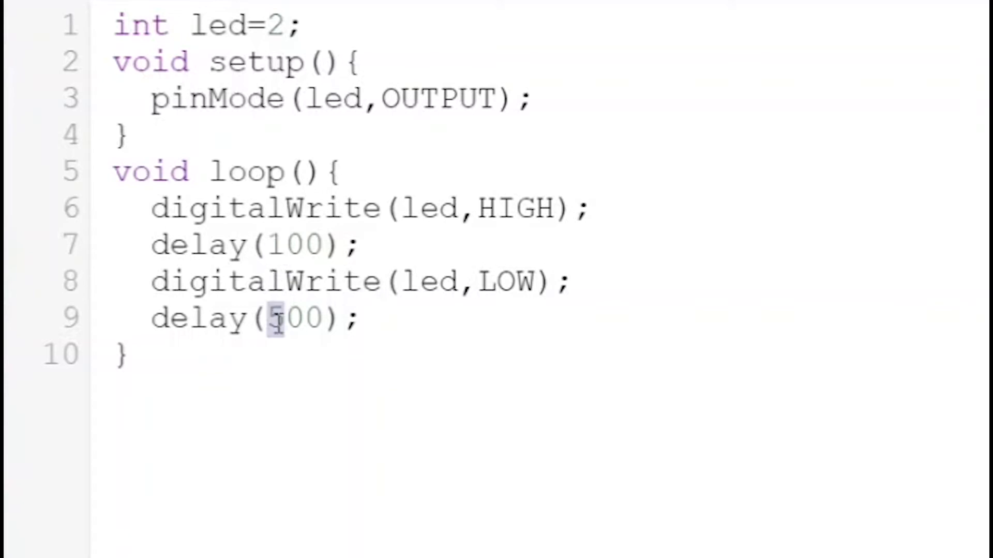
text(1)
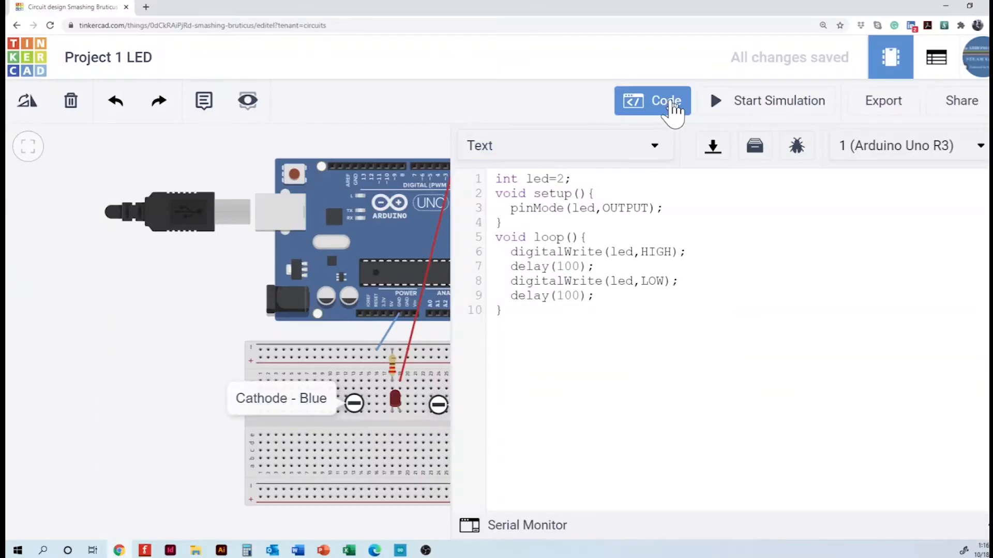
- Hide the code and simulate the circuit with the 100 ms delays to check the faster blinking, and stop it
click(670, 106)
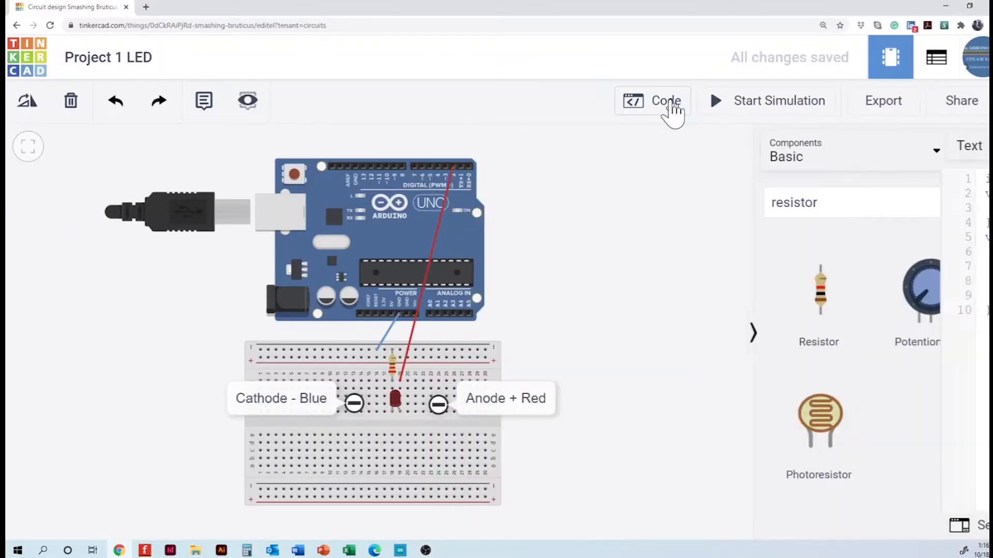
click(742, 106)
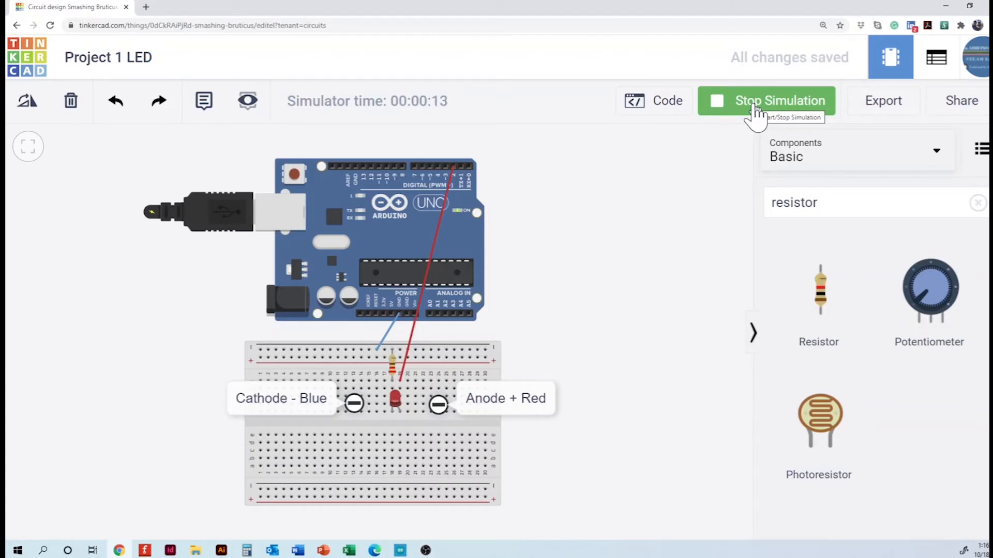
click(754, 106)
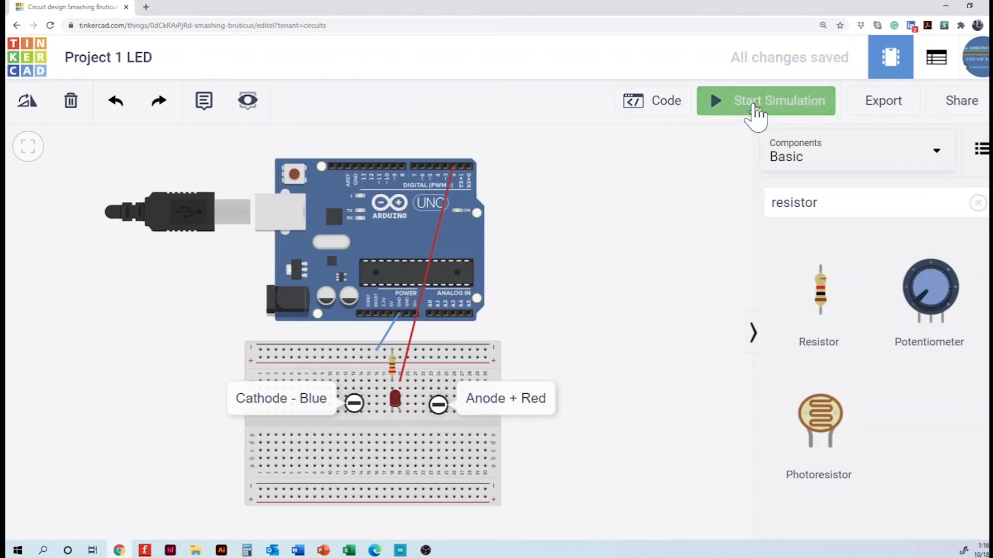
- Open the code and declare a second LED variable below the first one as int led2=3;
click(664, 104)
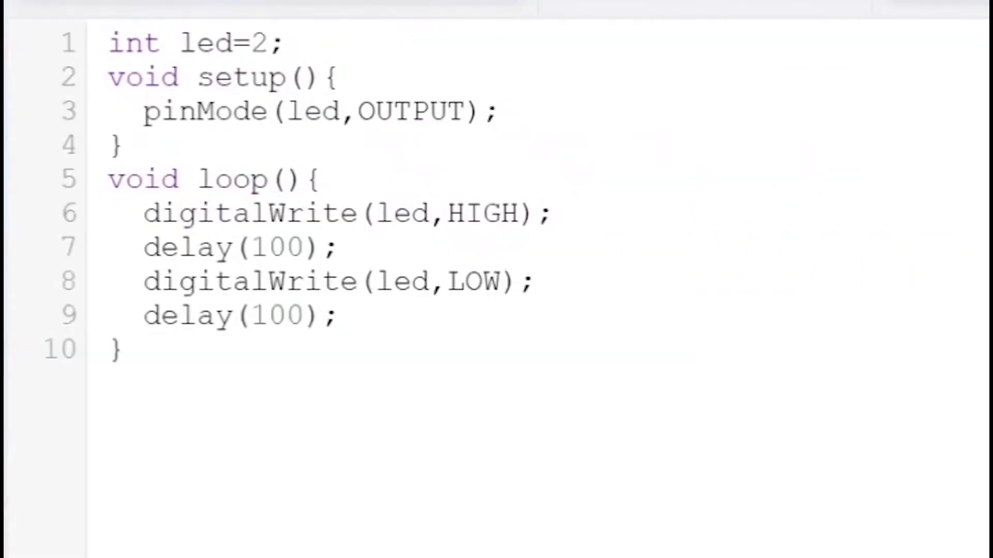
drag(284, 41, 74, 54)
key(ctrl+c)
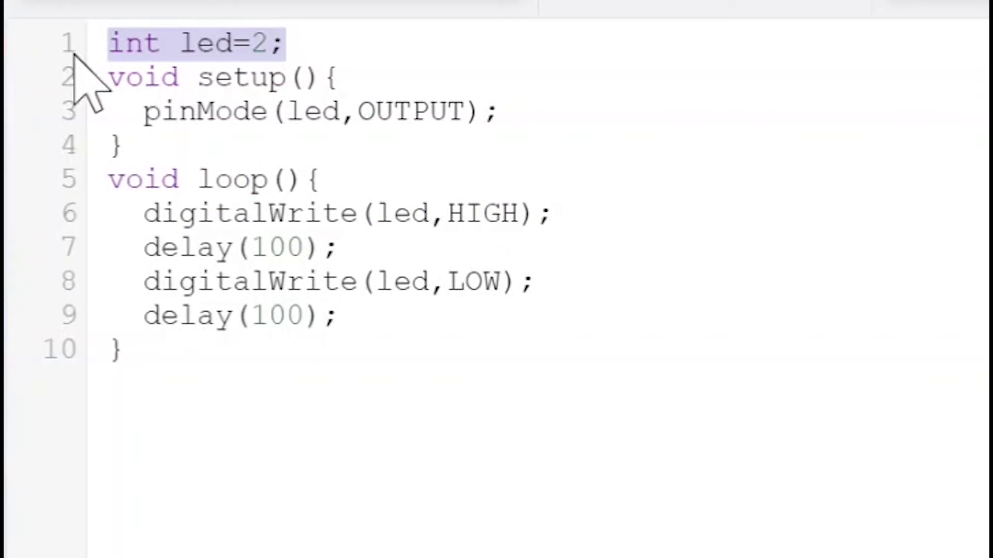
click(322, 55)
key(Return)
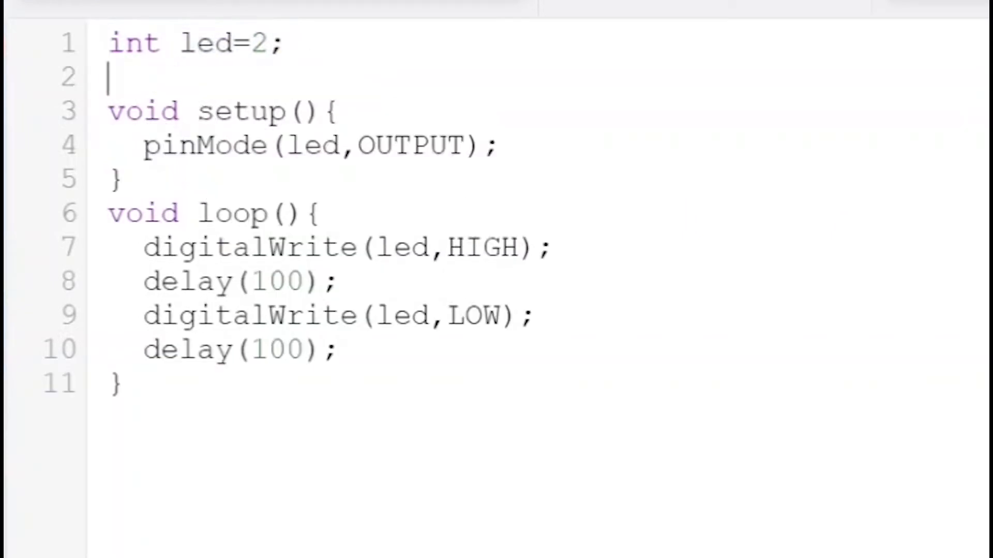
key(ctrl+v)
click(233, 78)
text(2)
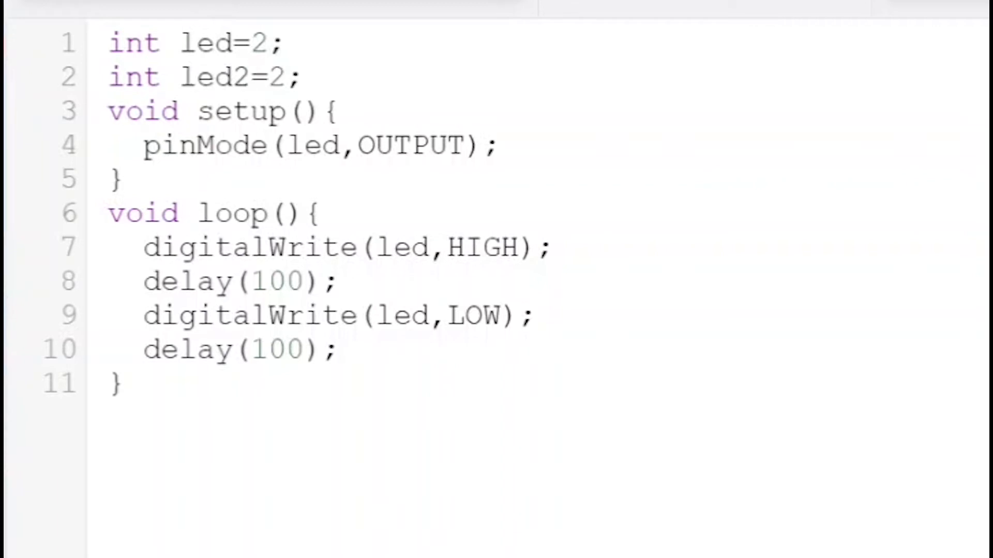
double_click(278, 74)
text(3)
- Duplicate the pinMode line in setup and change the copy to pinMode(led2,OUTPUT);
drag(522, 146, 141, 155)
key(ctrl+c)
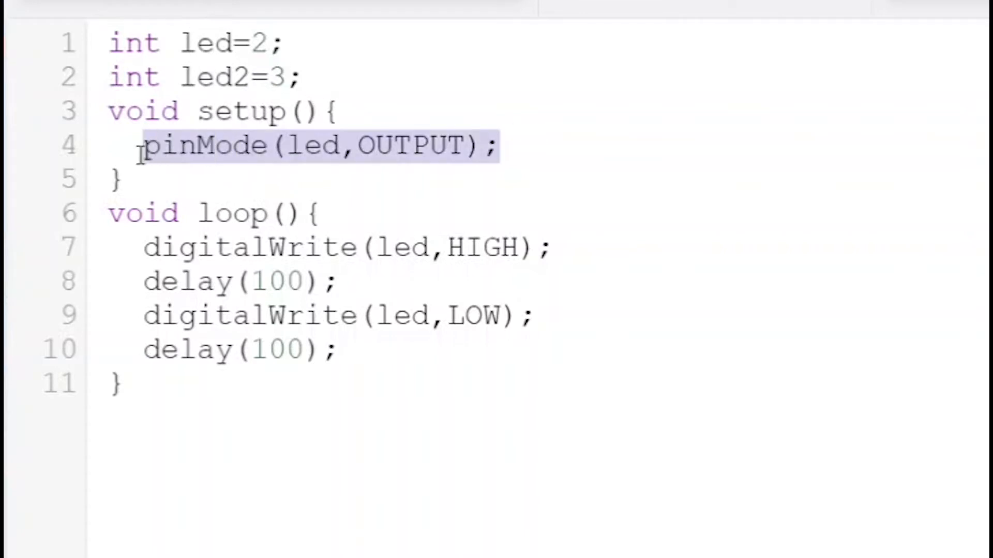
click(523, 136)
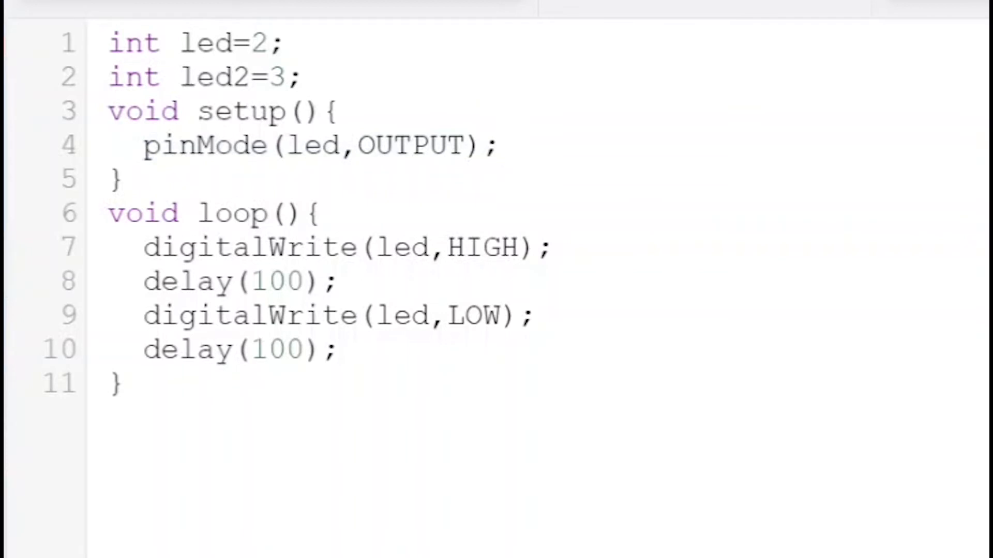
key(Return)
key(ctrl+v)
click(340, 180)
text(2)
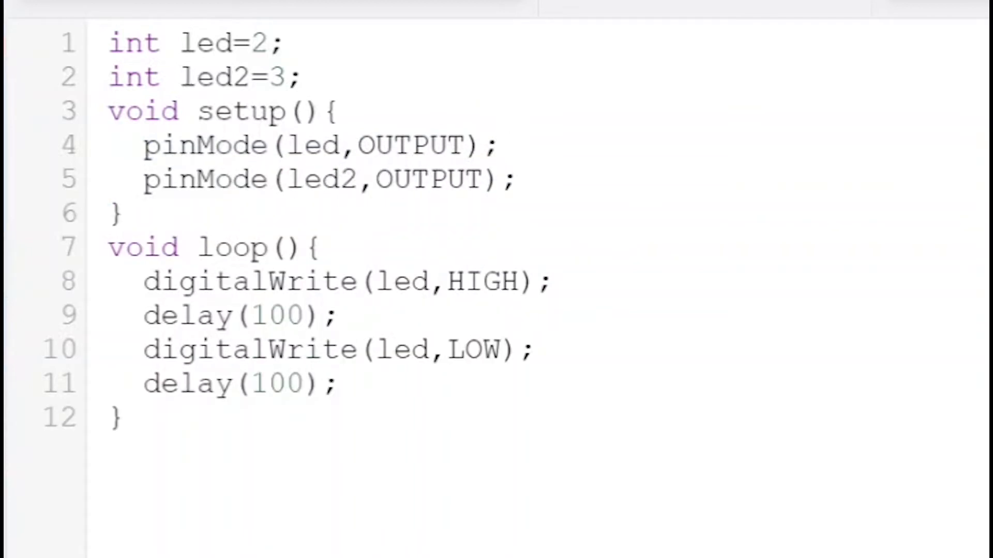
- Duplicate the four digitalWrite and delay lines at the end of the loop and align the copy's indentation
drag(362, 386, 80, 285)
key(ctrl+c)
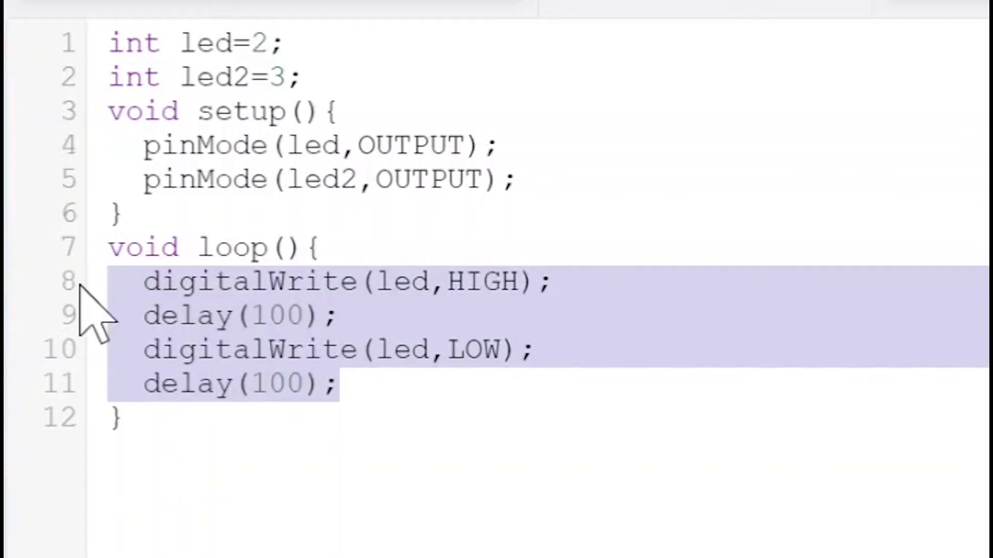
click(346, 384)
key(Return)
key(ctrl+v)
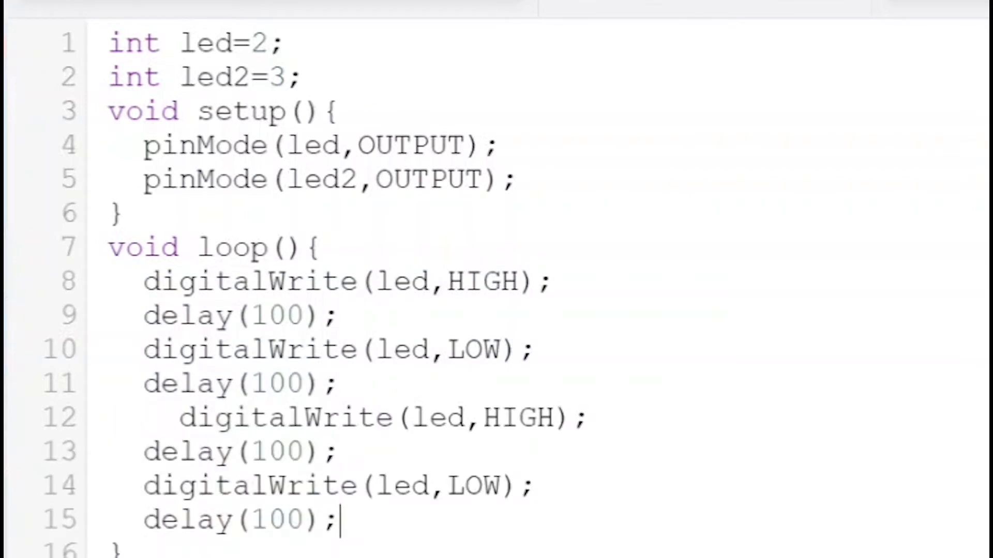
click(179, 418)
key(BackSpace)
key(BackSpace)
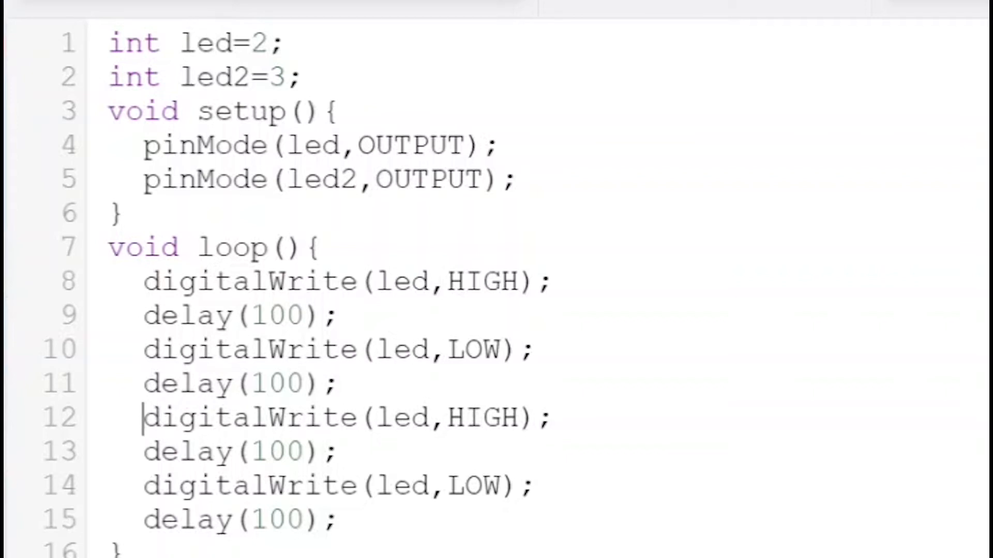
- Change the variable to led2 in the HIGH and LOW digitalWrite lines of the copied block
click(430, 418)
text(2)
click(430, 486)
text(2)
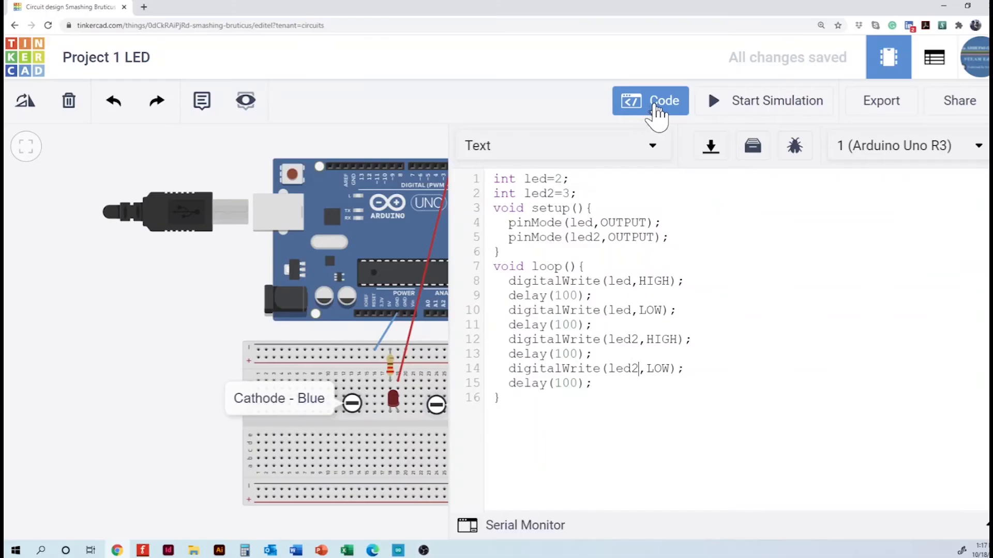
- Hide the code and add a second resistor to the breadboard beside the first one, with a resistance of 220 Ω
click(655, 101)
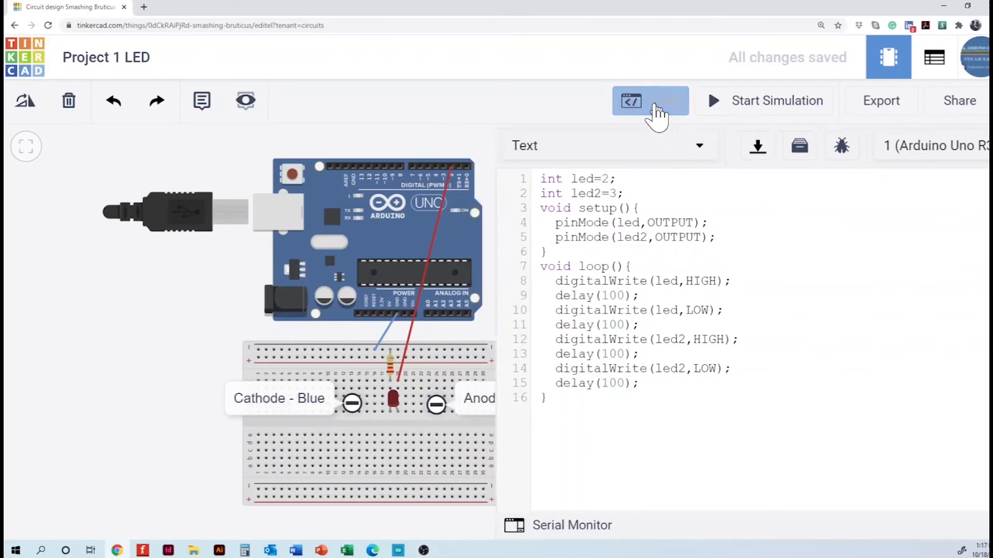
drag(815, 300, 430, 366)
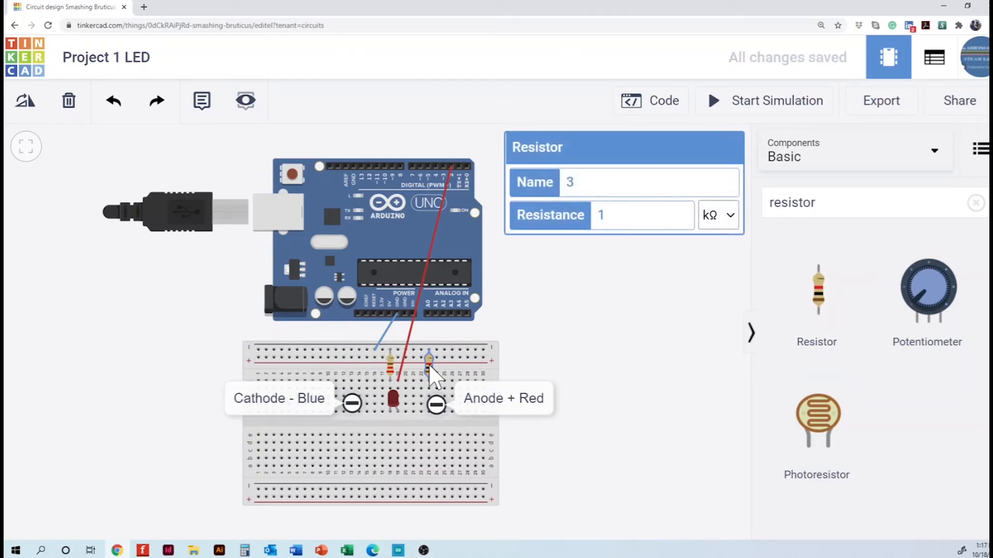
double_click(621, 212)
text(220)
click(733, 223)
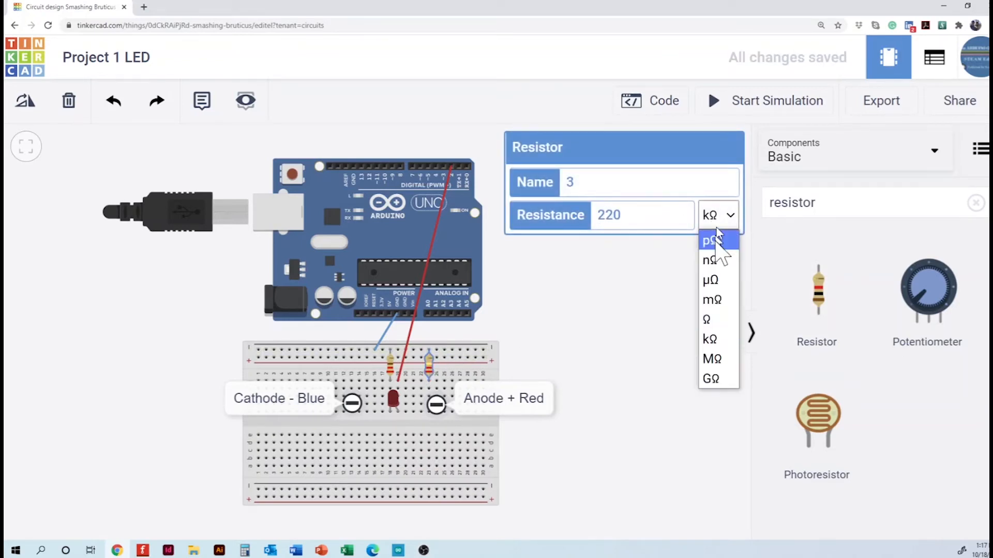
click(712, 319)
click(649, 339)
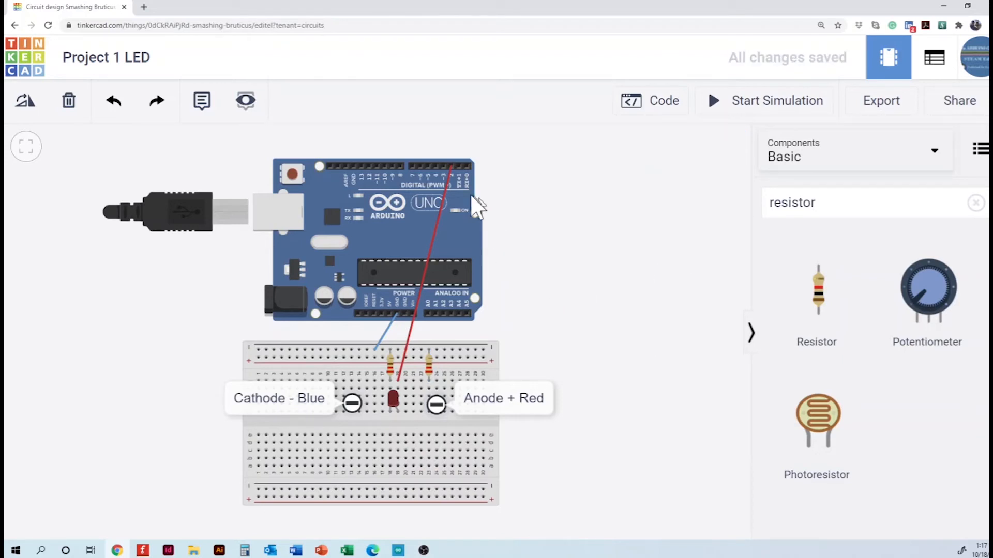
- Wire digital pin 3 of the Arduino to the breadboard column just beside the second resistor
drag(451, 167, 442, 167)
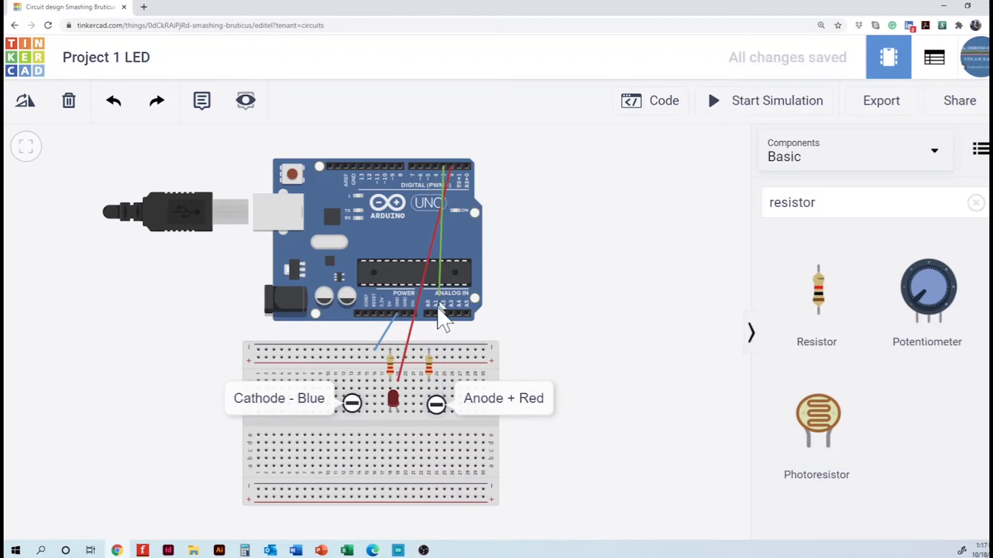
click(437, 383)
click(642, 323)
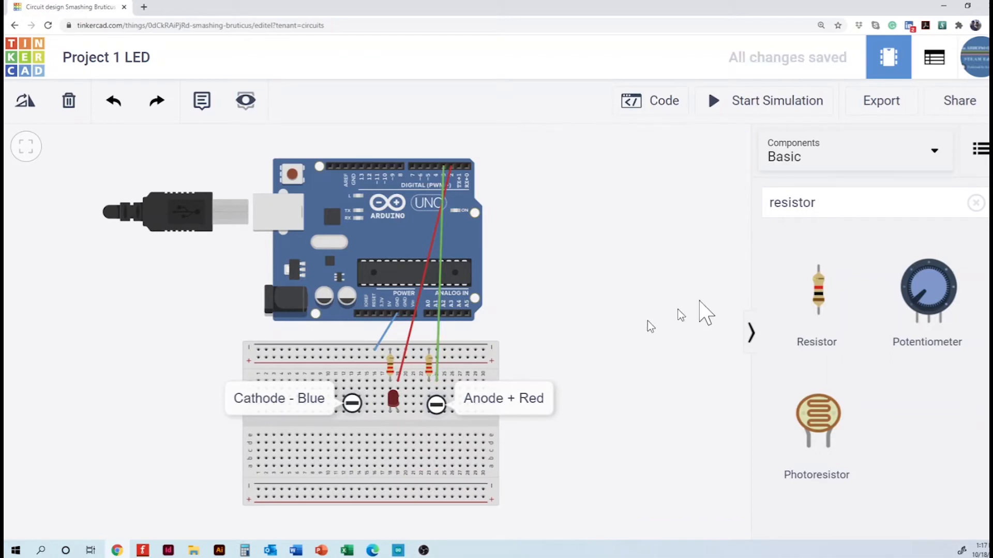
- Clear the component search, move the Anode + Red annotation aside, and place a second LED below the second resistor
click(975, 203)
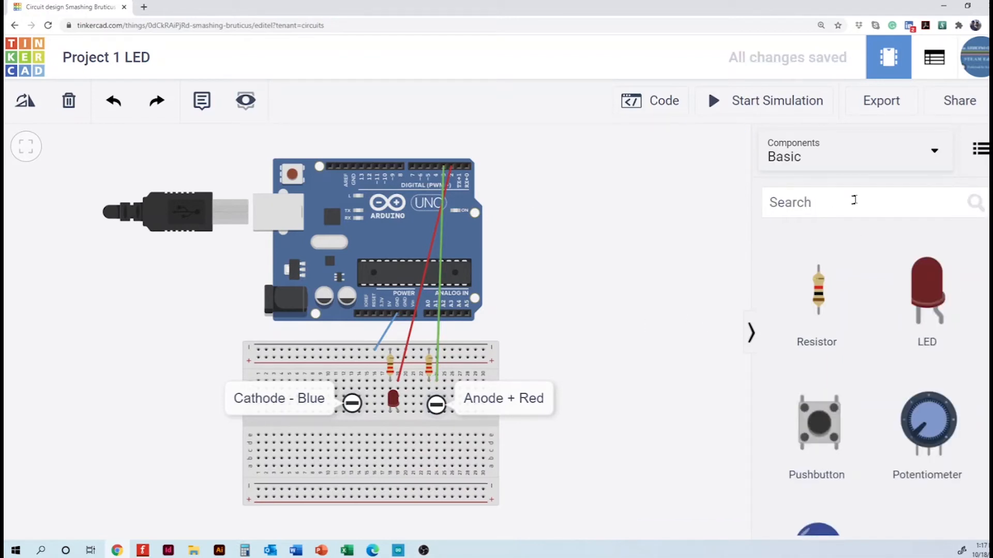
mouse_move(927, 297)
mouse_down()
mouse_move(451, 341)
mouse_move(436, 409)
mouse_move(502, 398)
mouse_move(492, 397)
mouse_up()
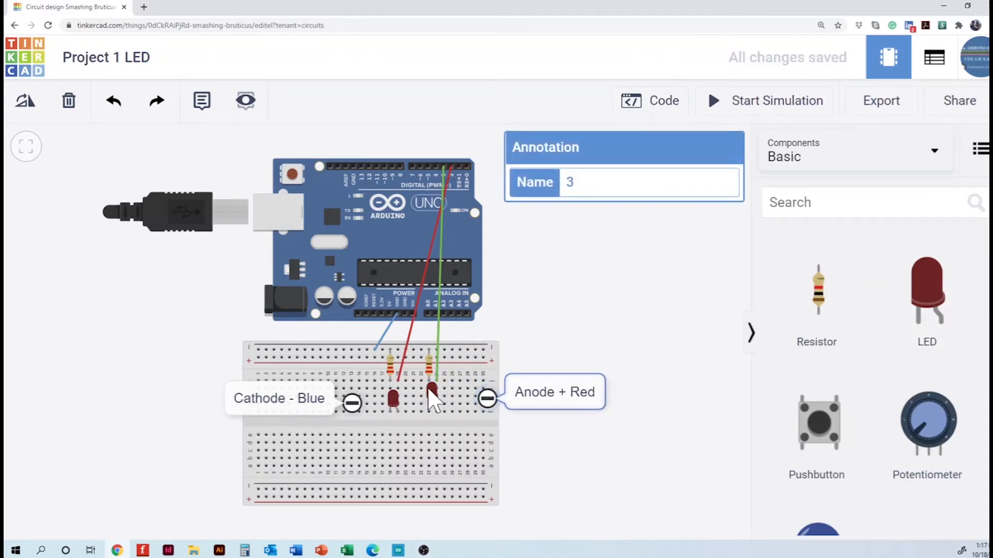
drag(430, 393, 430, 398)
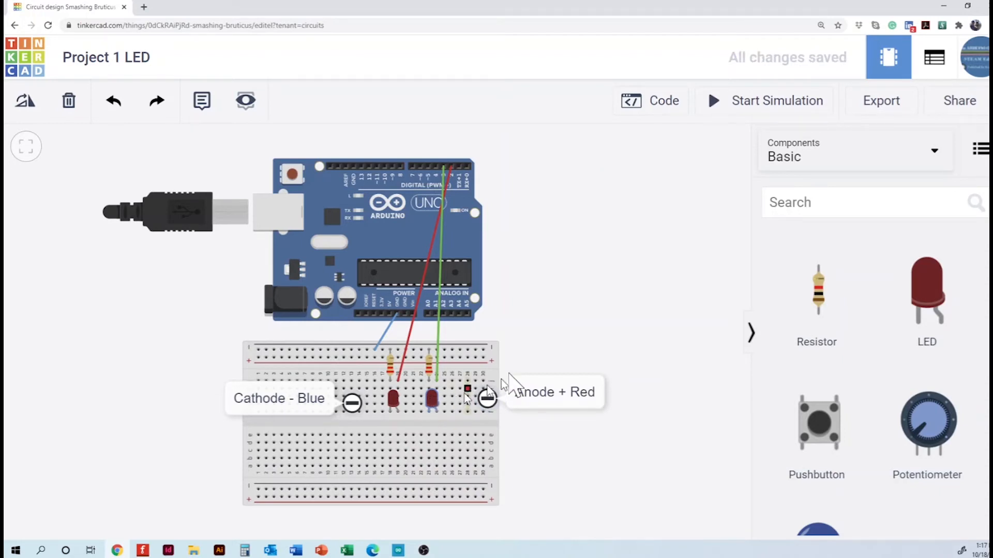
- Set the second LED's color to Green
click(435, 401)
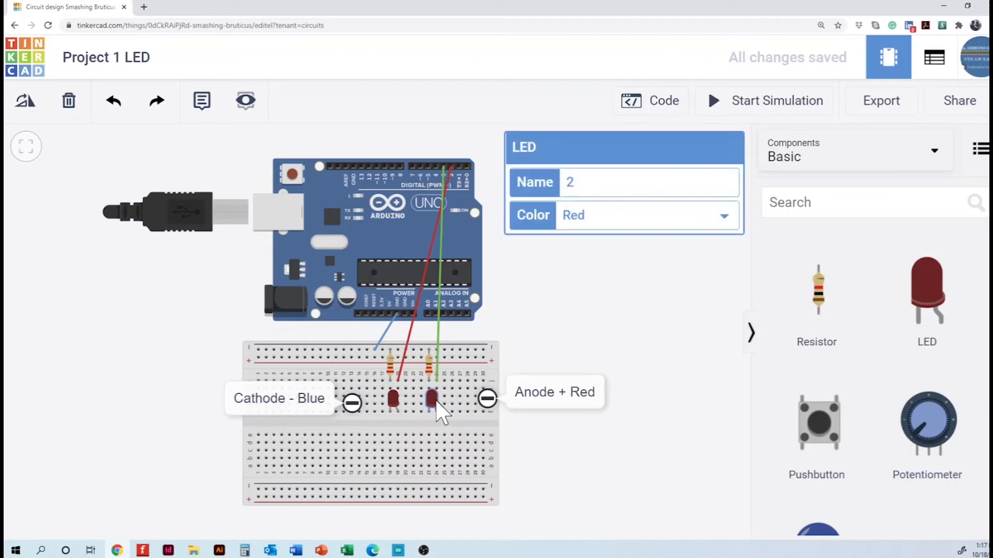
click(718, 222)
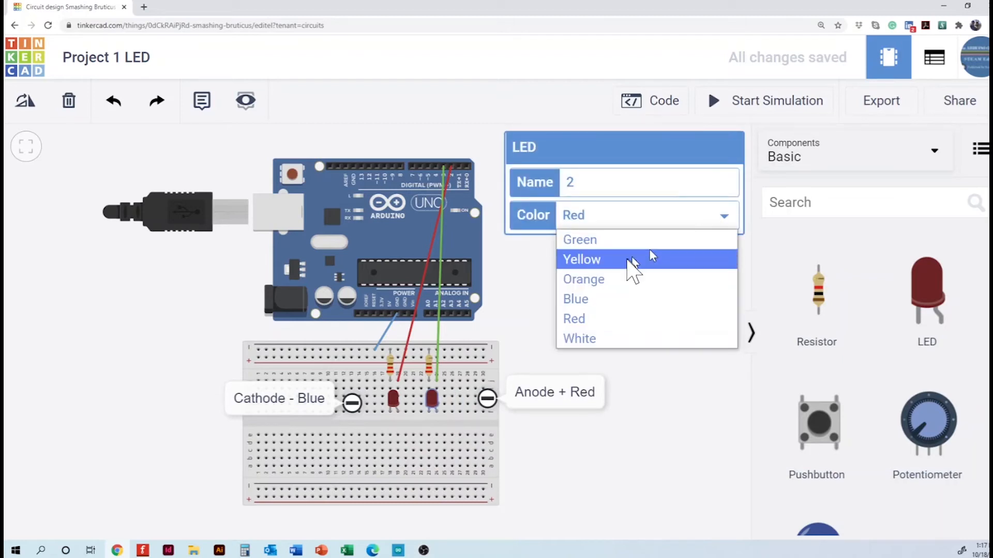
click(618, 243)
click(550, 284)
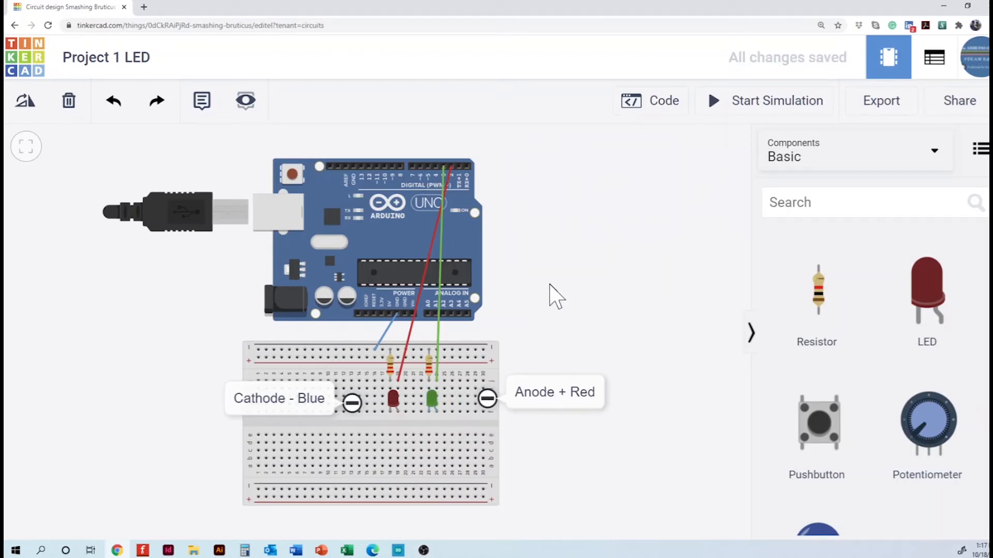
- Simulate the circuit to check how the two LEDs blink
click(734, 110)
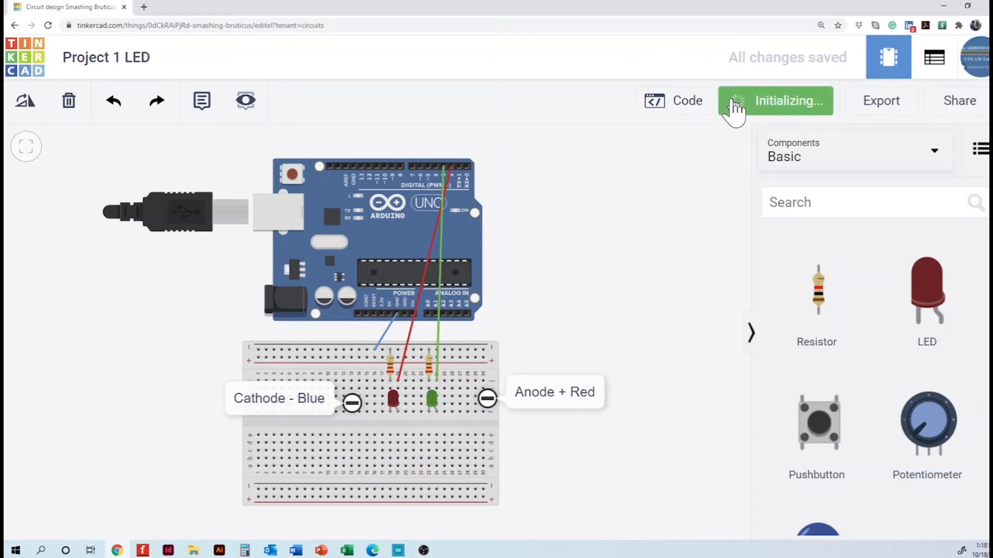